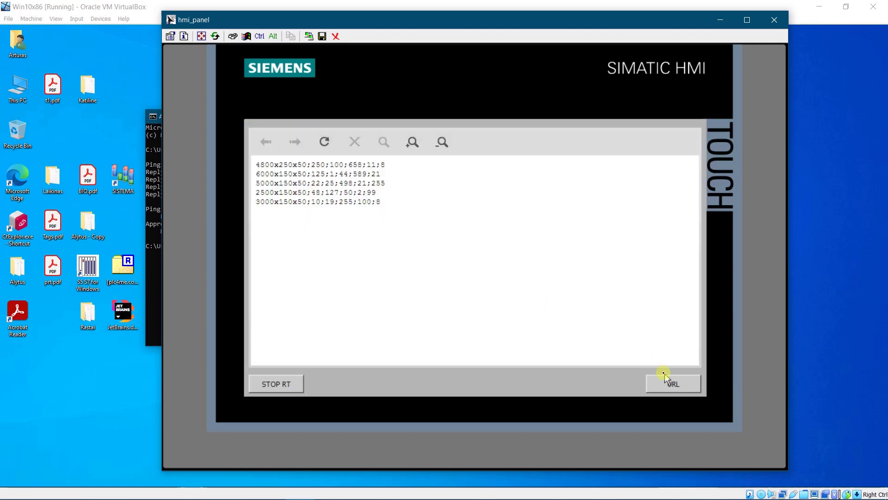
# Enter \\win10x86\hmi\myfile.txt as the URL and load it in the HMI viewer
pyautogui.click(673, 384)
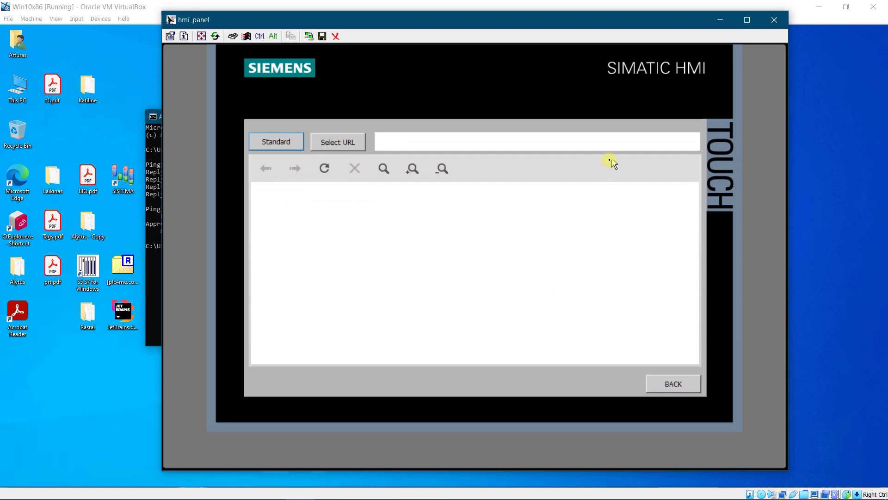
pyautogui.click(616, 146)
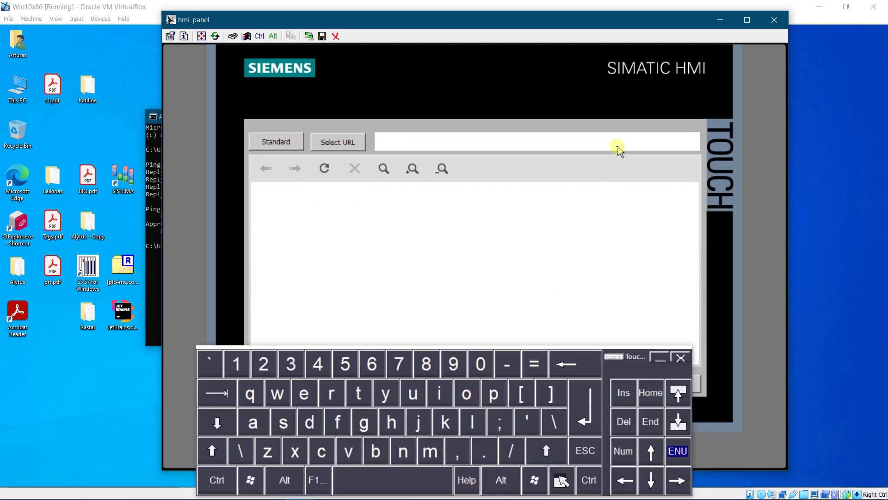
pyautogui.write('\\\\win10x86\\hmi\\myfile')
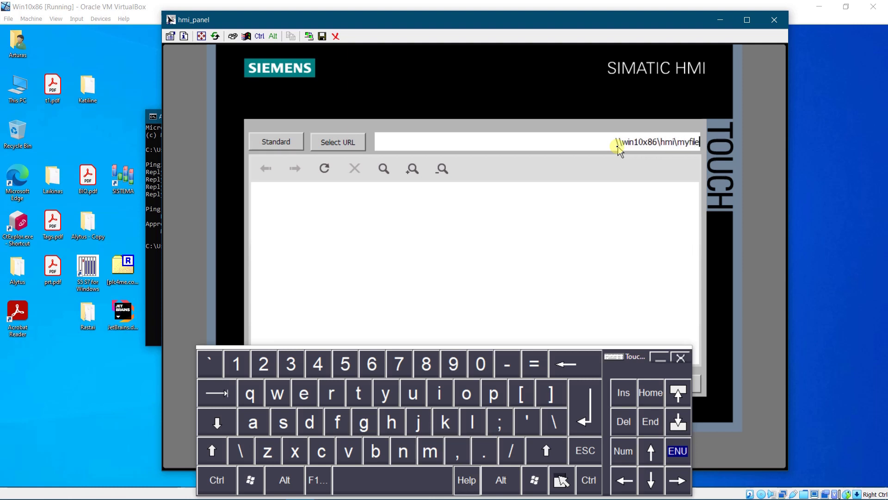
pyautogui.write('.txt')
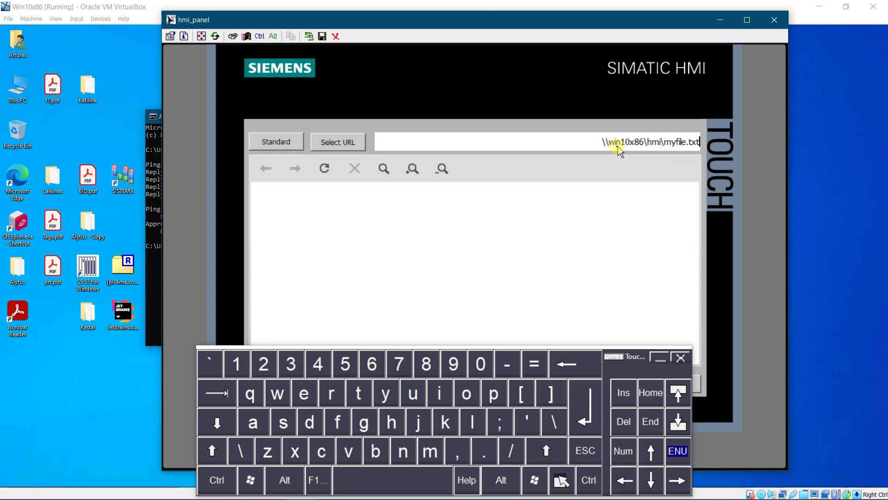
pyautogui.press('Return')
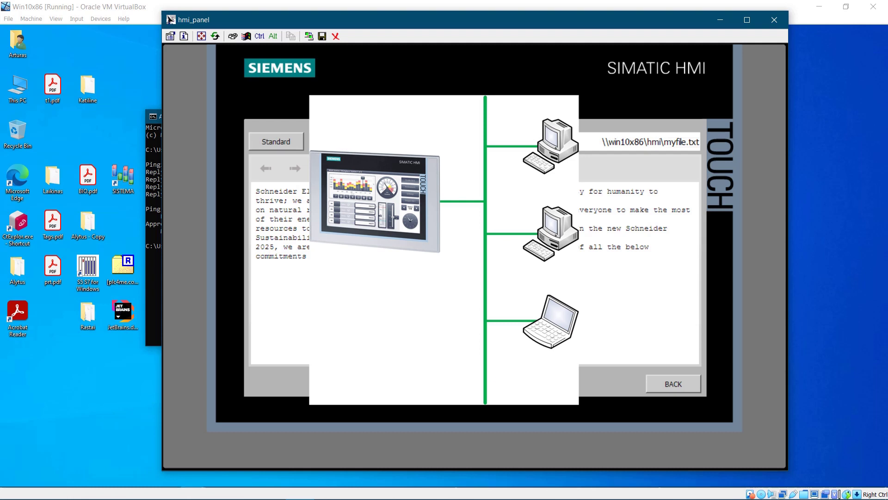
# Change the file path to myfile1.txt and load it into the viewer with Select URL
pyautogui.click(683, 148)
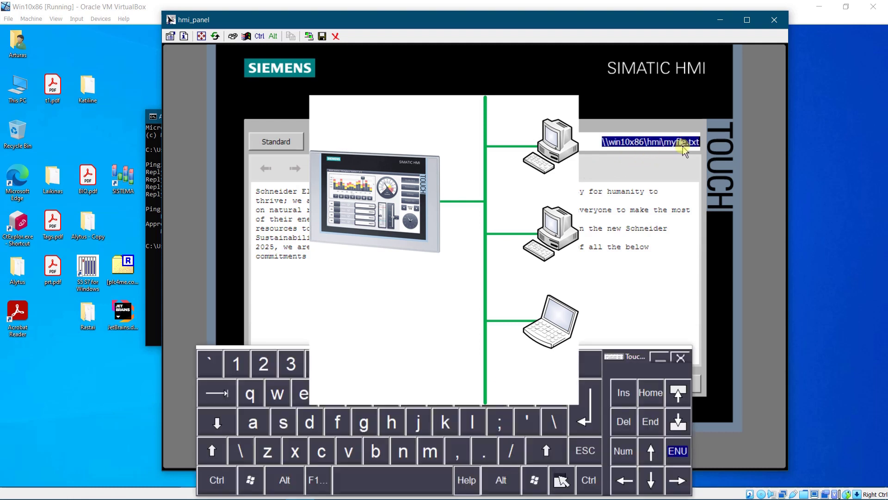
pyautogui.click(684, 144)
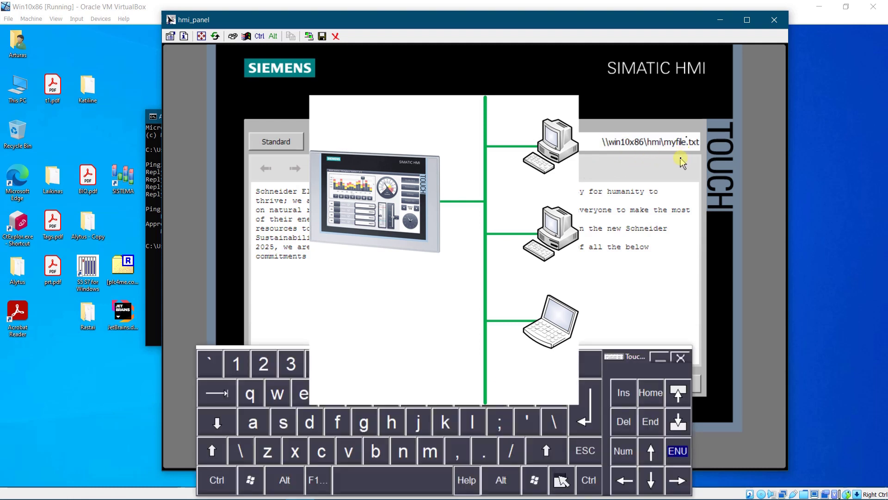
pyautogui.write('1')
pyautogui.press('Return')
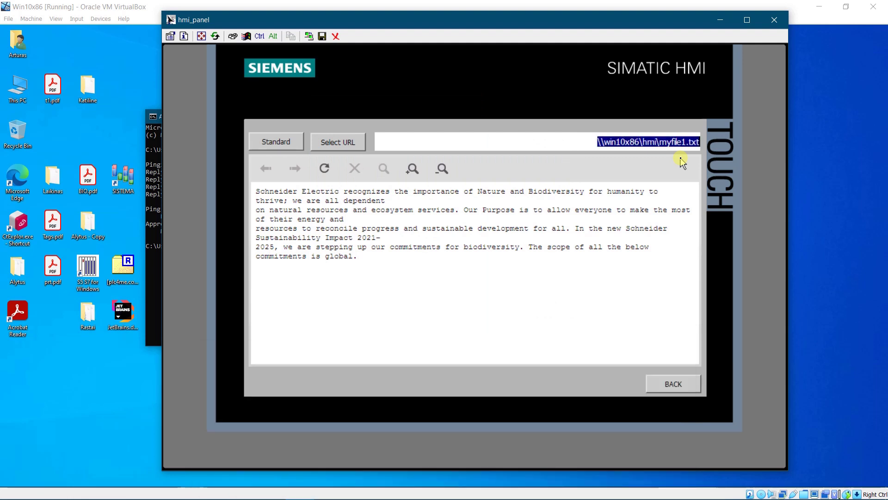
pyautogui.click(342, 142)
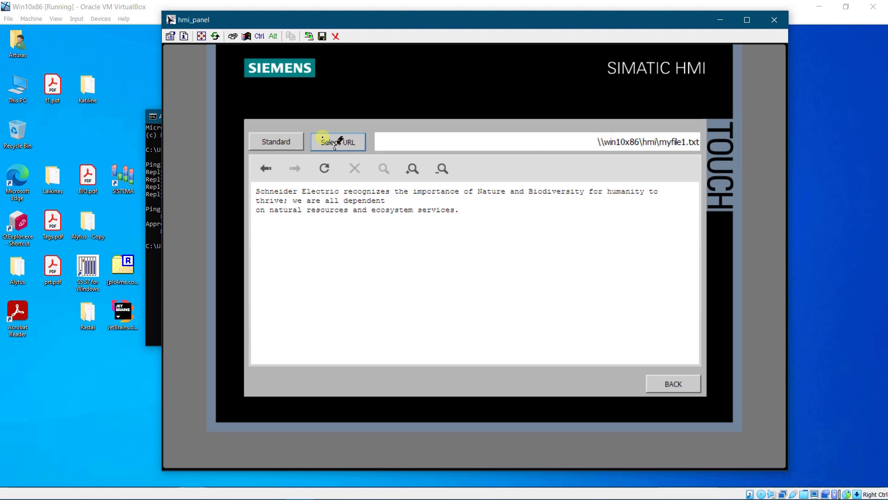
# Show the Standard data, then restore the path to myfile.txt and load it again
pyautogui.click(284, 141)
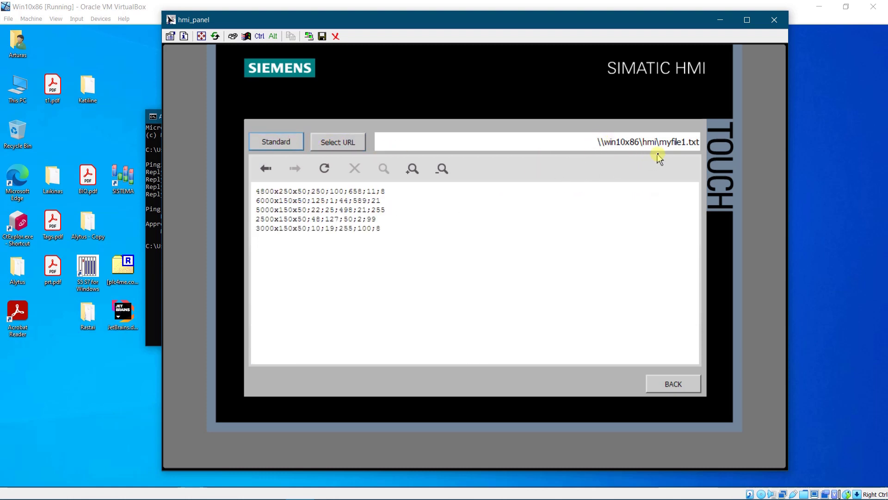
pyautogui.click(687, 144)
pyautogui.click(685, 144)
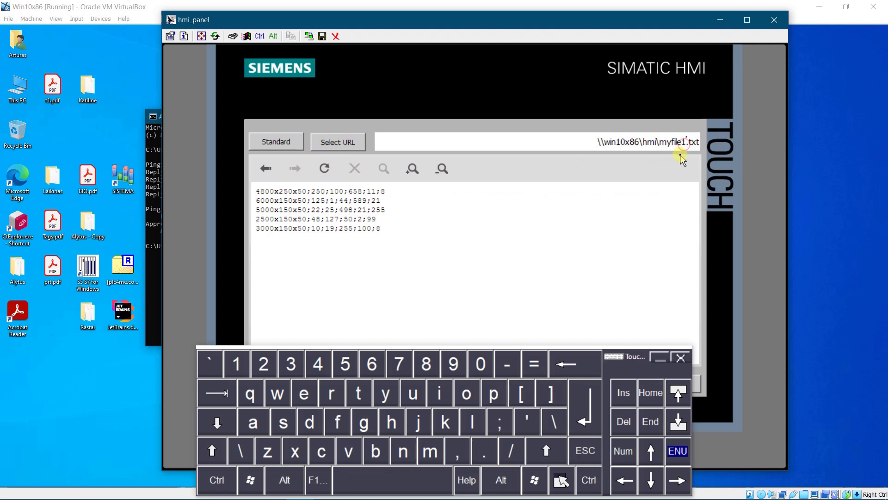
pyautogui.click(687, 157)
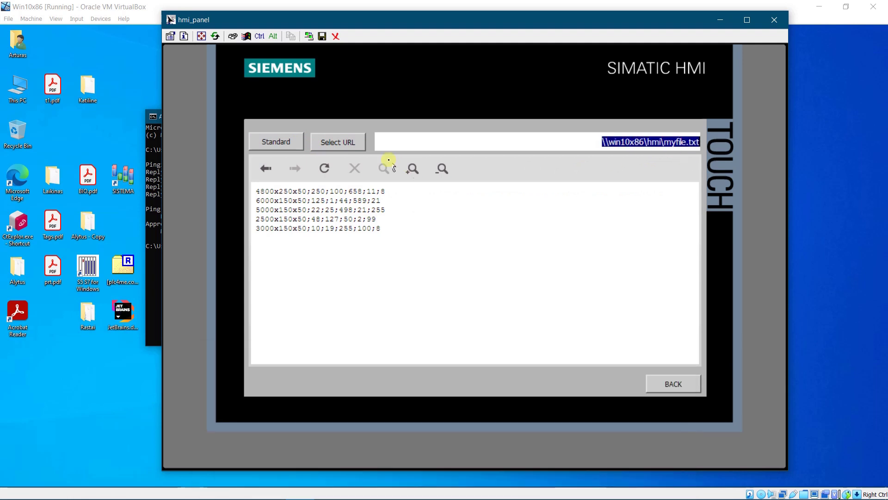
pyautogui.click(340, 139)
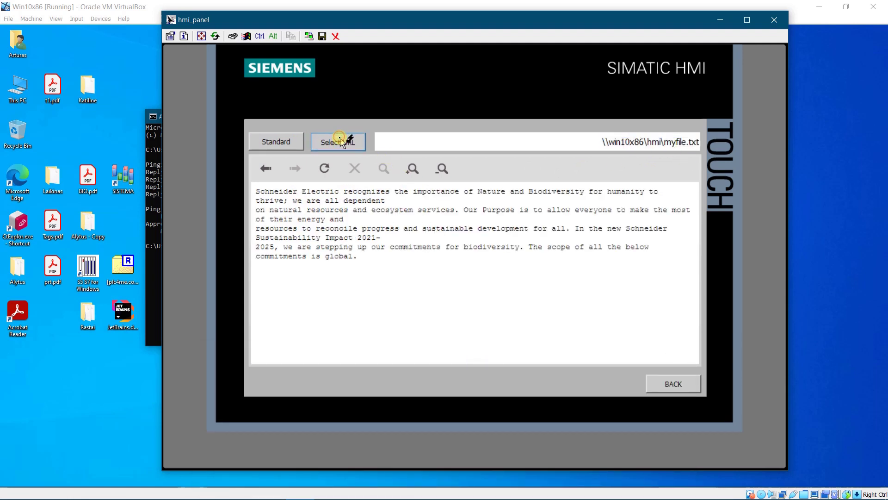
# Go back to the file address screen and display the Standard numeric data lines
pyautogui.click(667, 384)
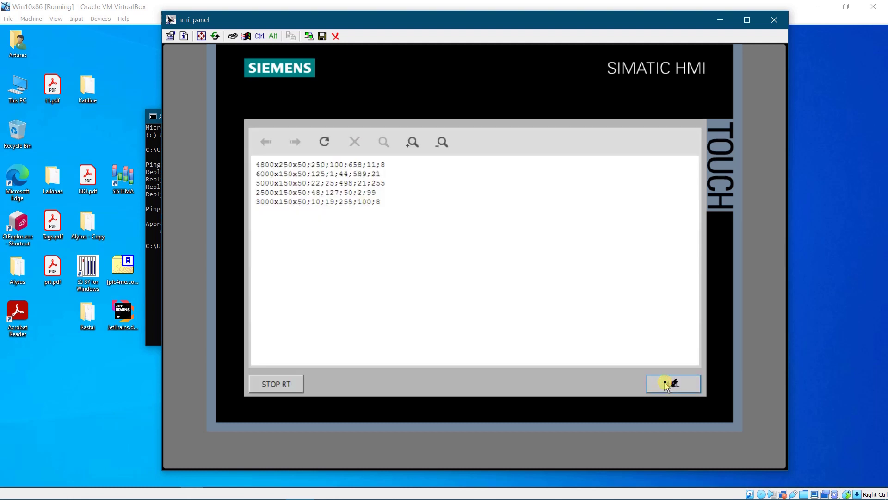
pyautogui.click(667, 383)
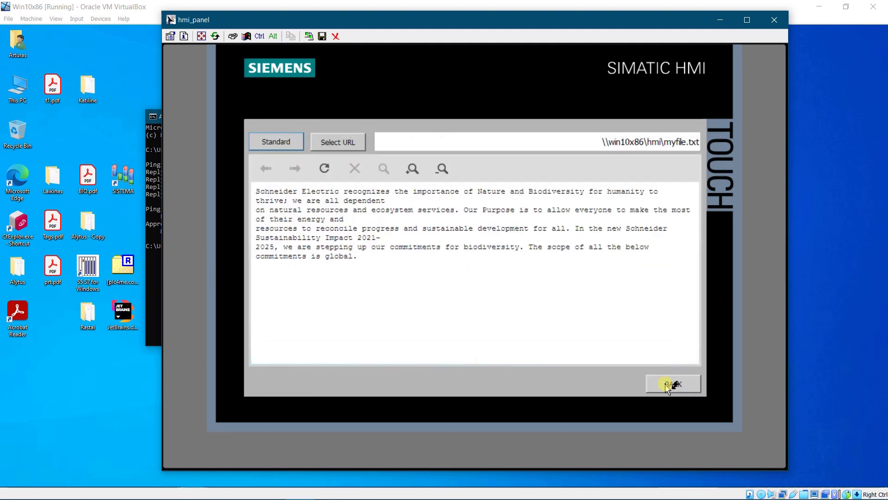
pyautogui.click(280, 141)
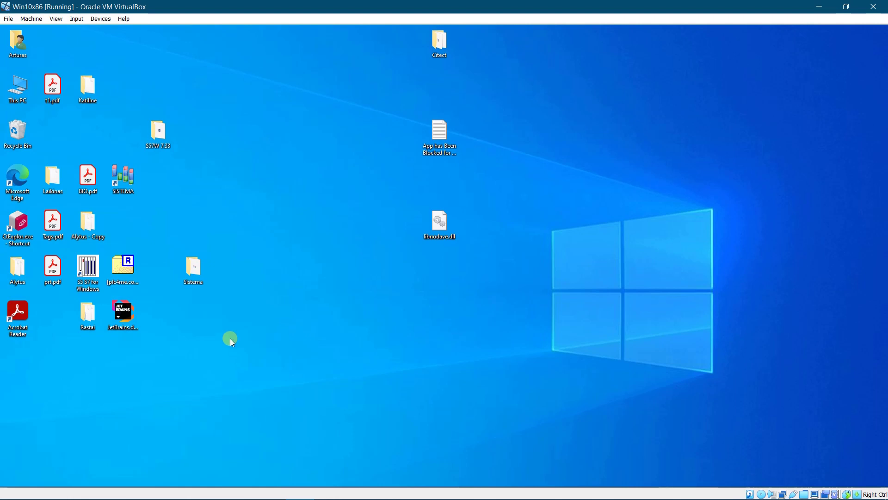
# Open Control Panel's Network and Sharing Center and its Change advanced sharing settings page
pyautogui.press('super')
pyautogui.click(33, 477)
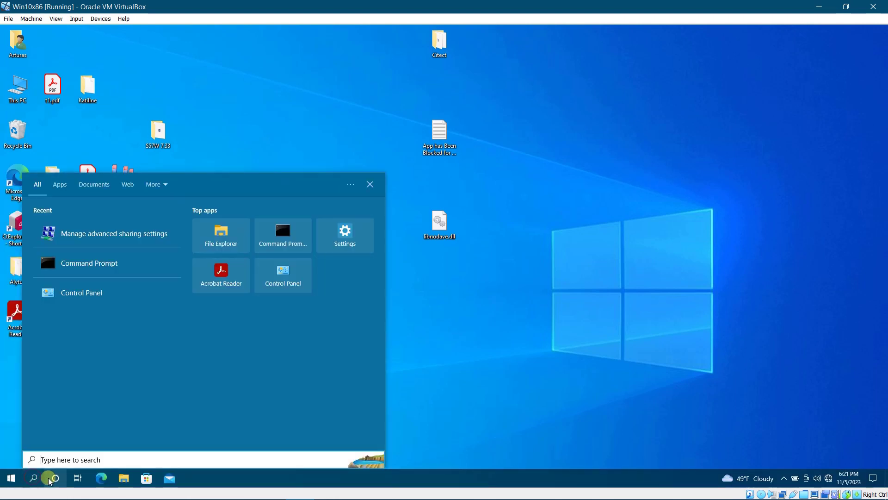
pyautogui.write('contr')
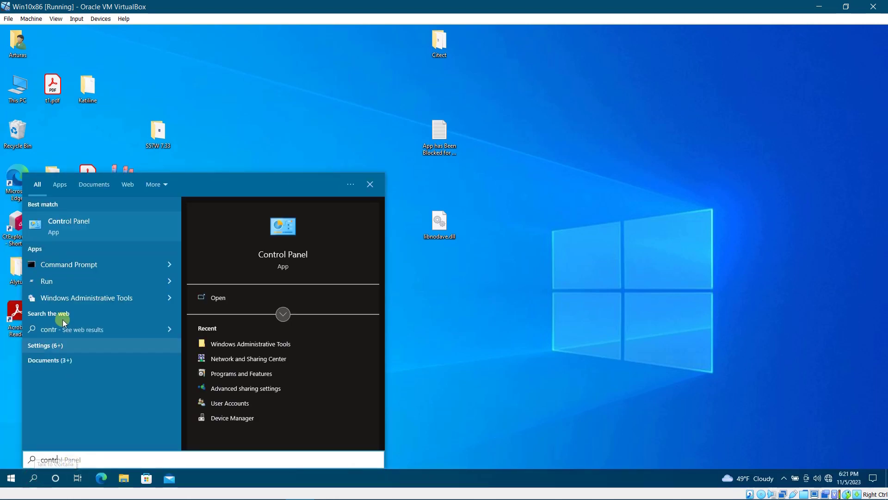
pyautogui.click(55, 224)
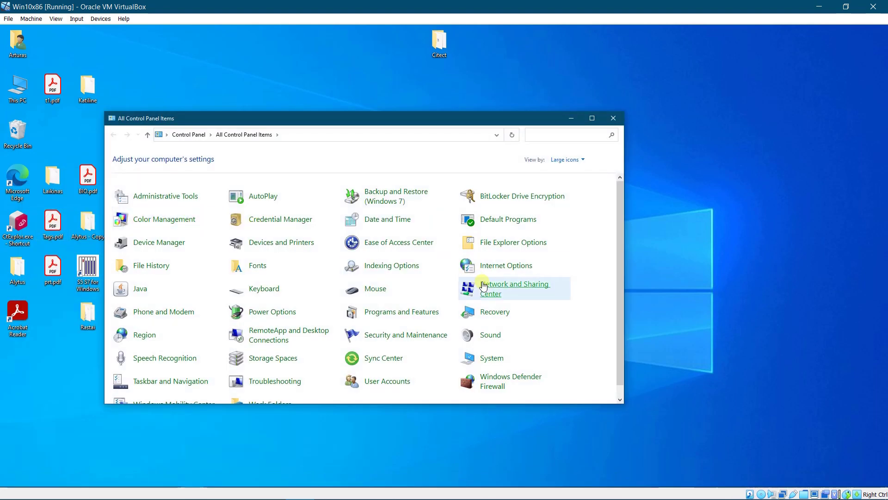
pyautogui.click(489, 286)
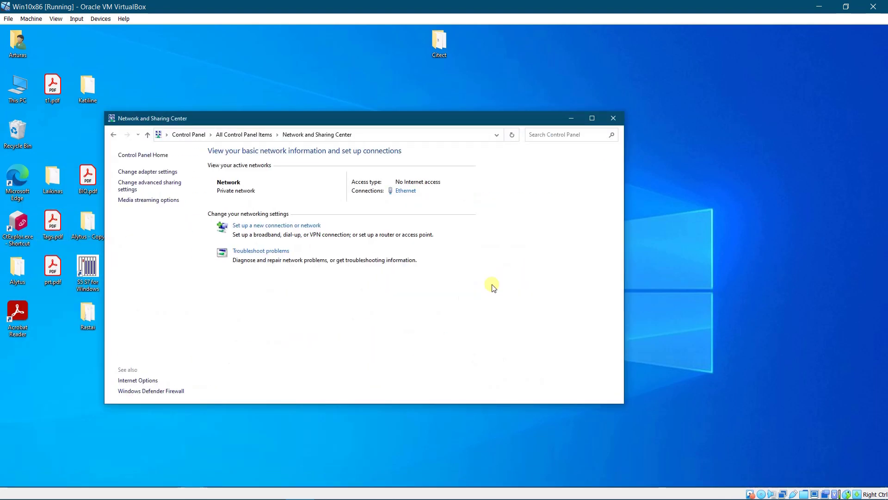
pyautogui.click(154, 187)
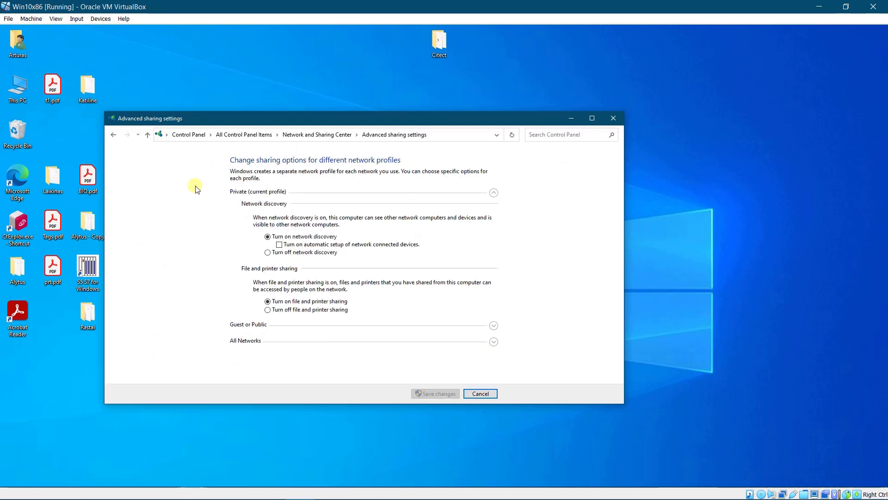
# Close the sharing settings window and search Windows for 'manage ad'
pyautogui.click(614, 118)
pyautogui.press('super')
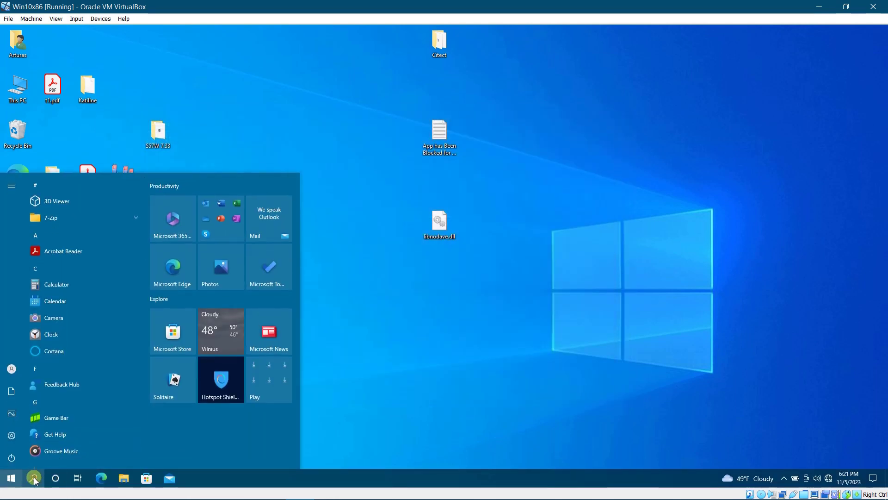
pyautogui.click(33, 478)
pyautogui.write('mak')
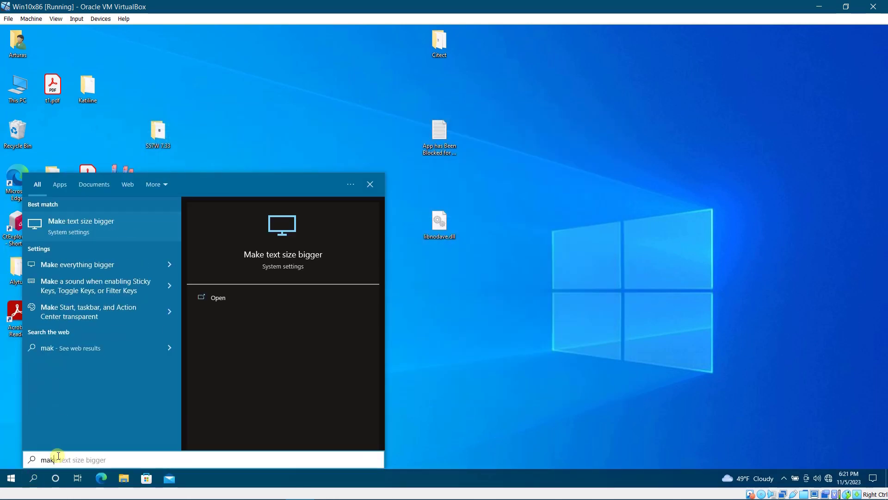
pyautogui.press('BackSpace')
pyautogui.press('BackSpace')
pyautogui.press('BackSpace')
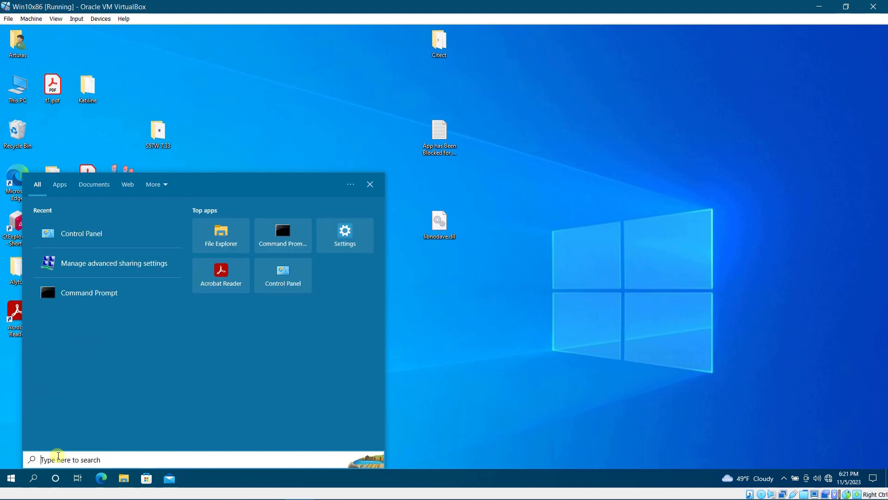
pyautogui.write('manag')
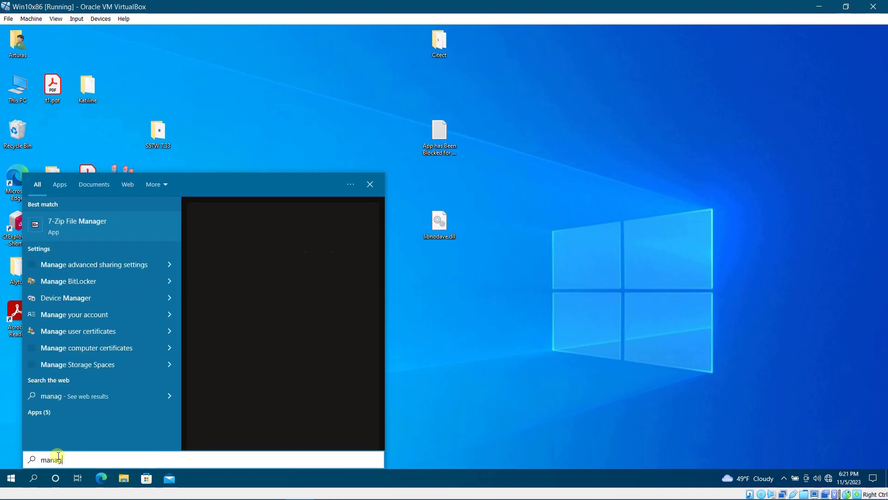
pyautogui.write('e ad')
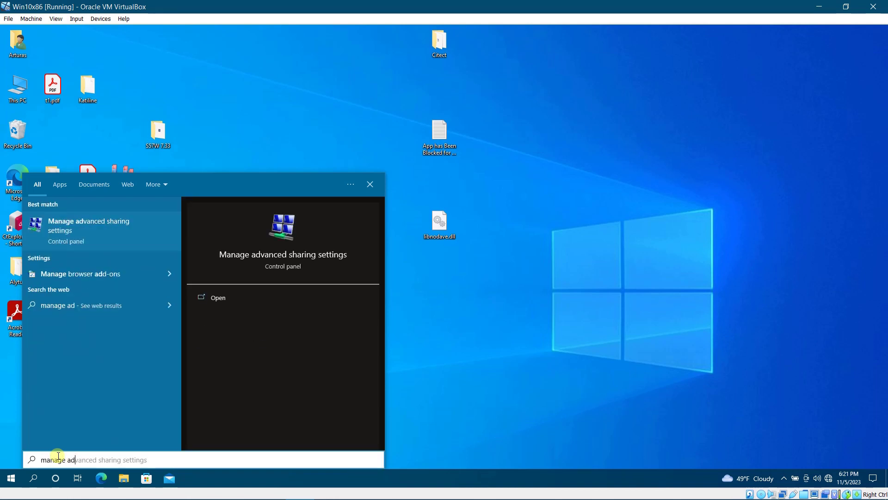
# Open Manage advanced sharing settings and expand the Guest or Public and All Networks sections
pyautogui.click(87, 226)
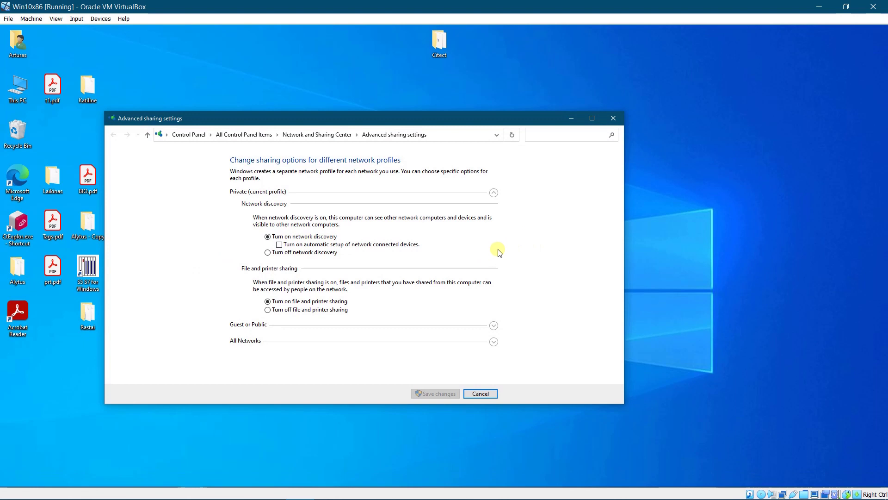
pyautogui.click(493, 326)
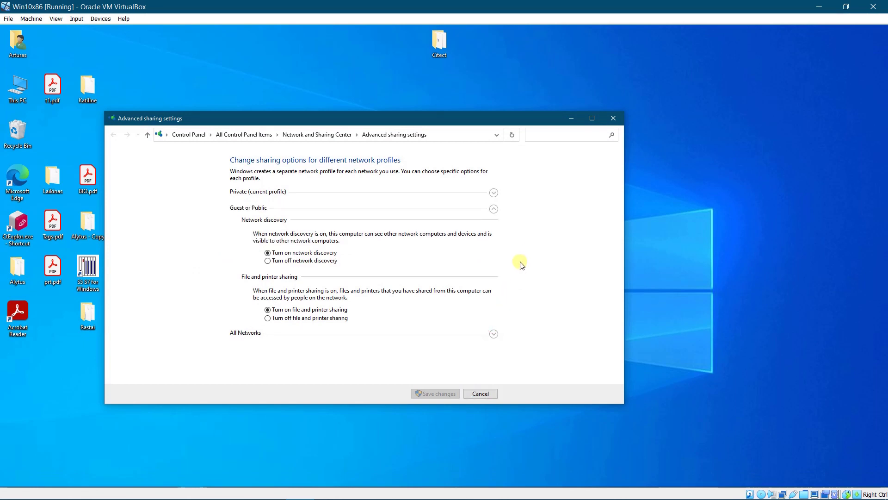
pyautogui.click(493, 333)
pyautogui.scroll(-1, 506, 263)
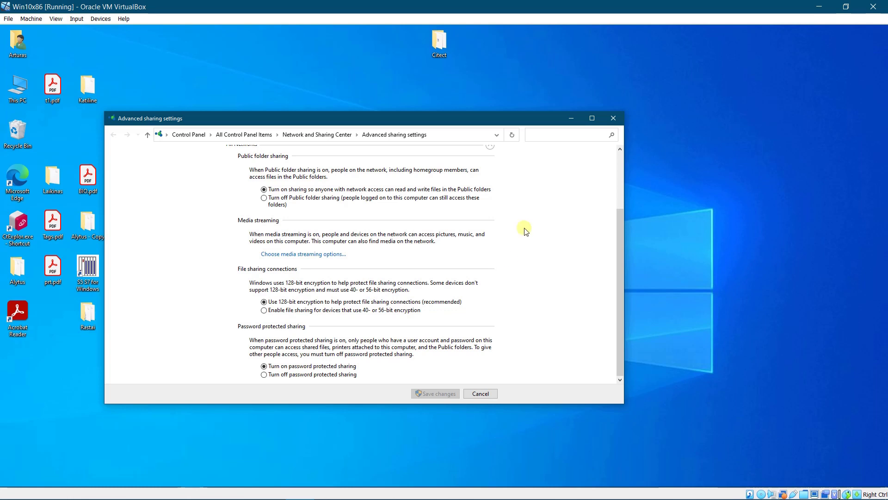
# Close the sharing settings and launch Computer Management from Control Panel's Administrative Tools
pyautogui.click(613, 120)
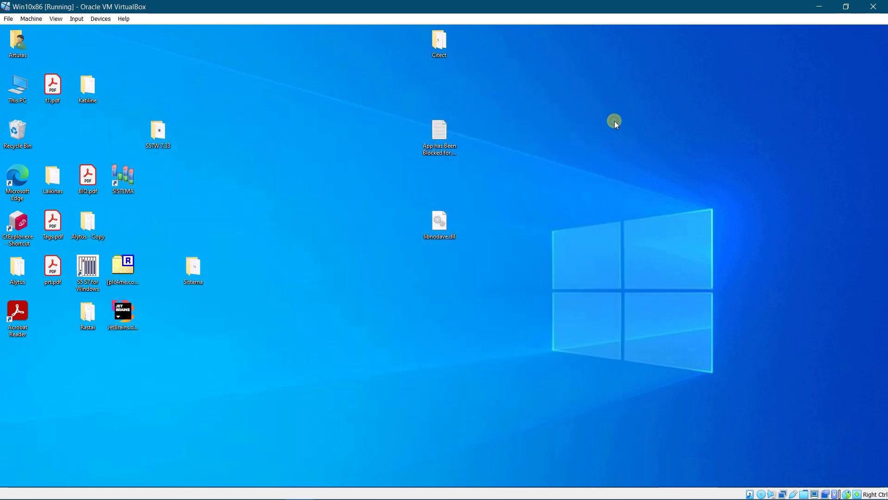
pyautogui.press('super')
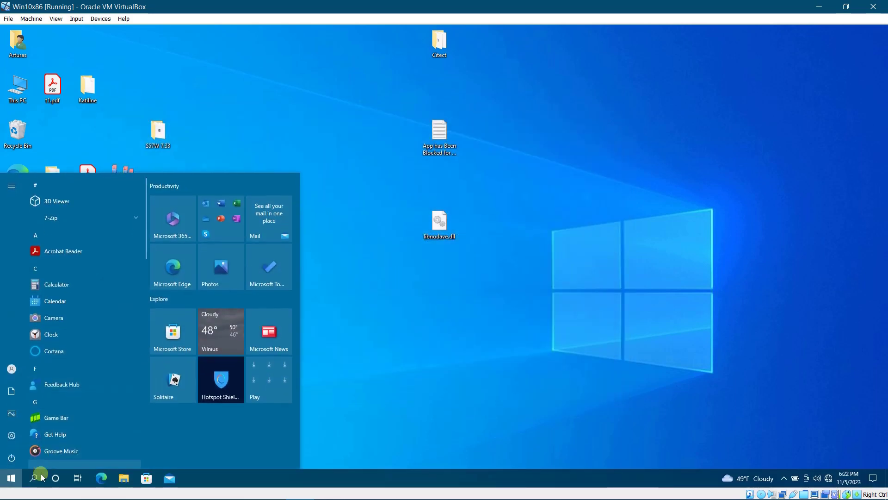
pyautogui.click(34, 477)
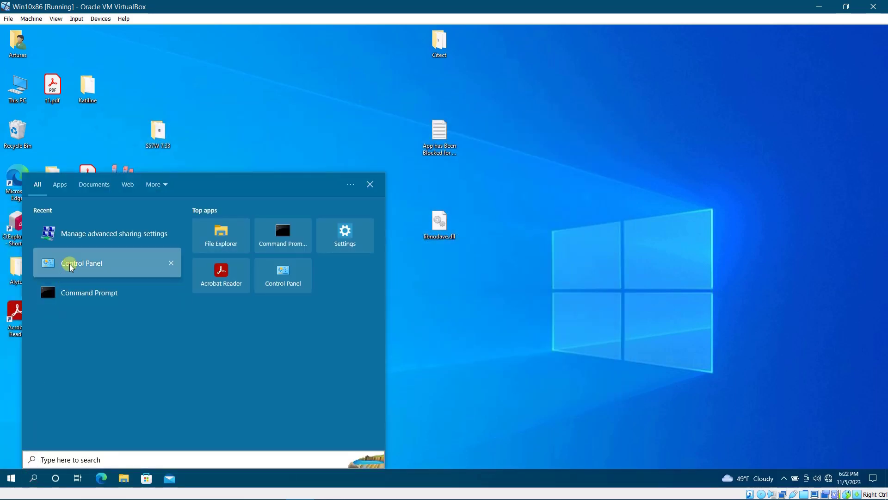
pyautogui.click(70, 263)
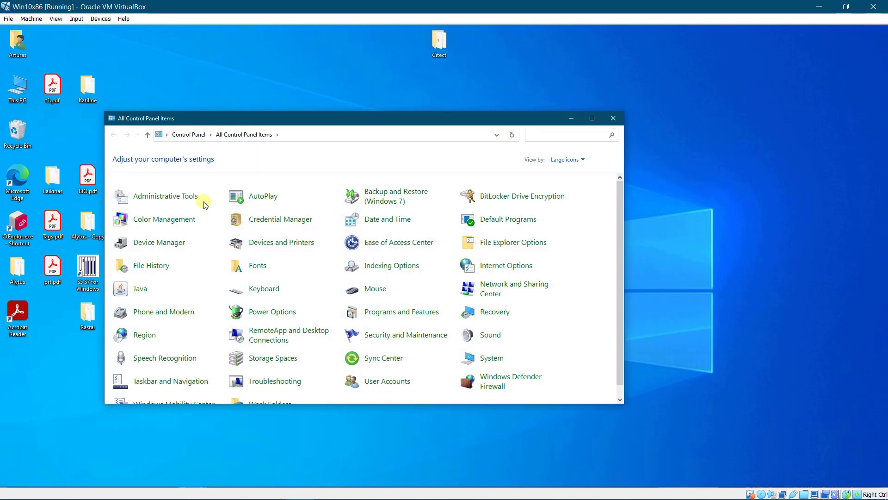
pyautogui.click(175, 198)
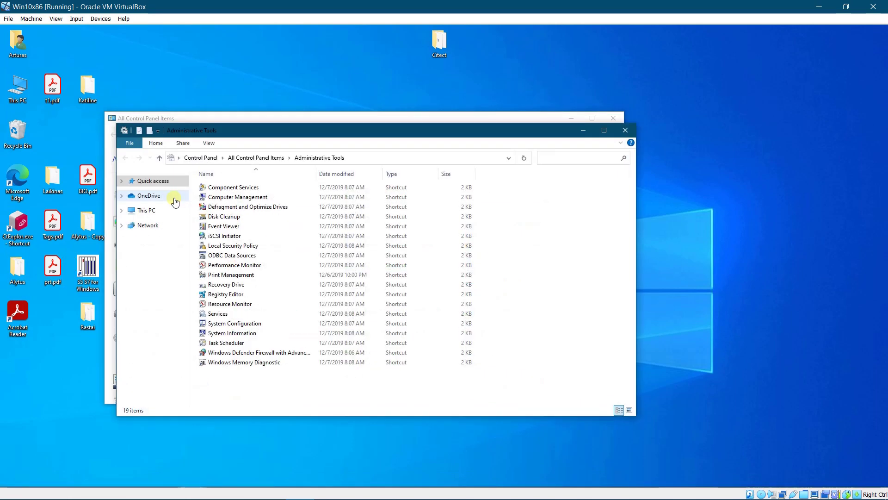
pyautogui.click(231, 198)
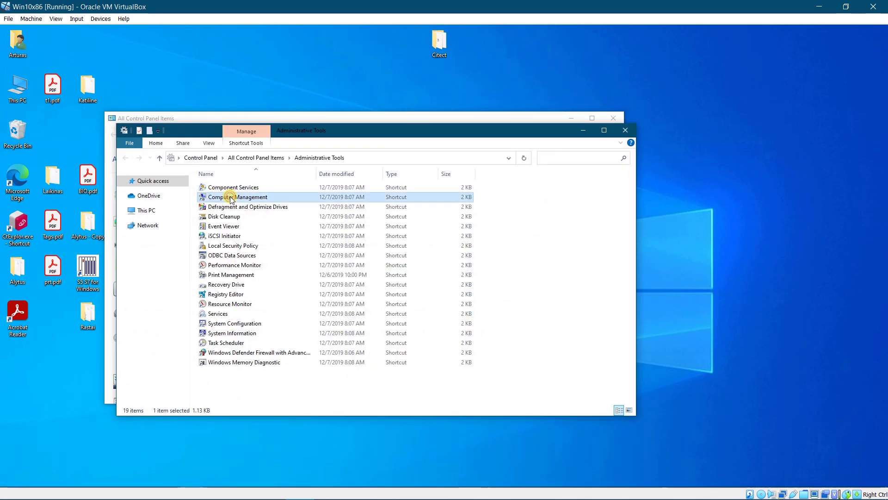
pyautogui.doubleClick(231, 197)
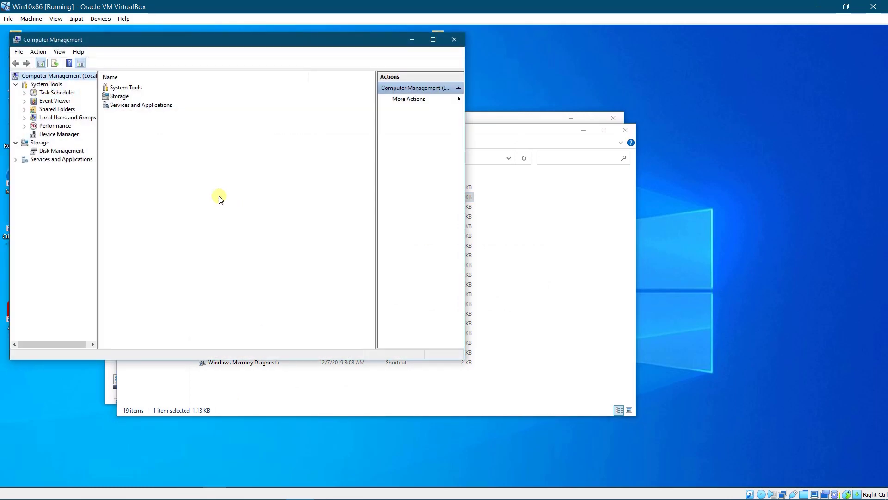
# Open the New User dialog from Local Users and Groups > Users
pyautogui.click(34, 118)
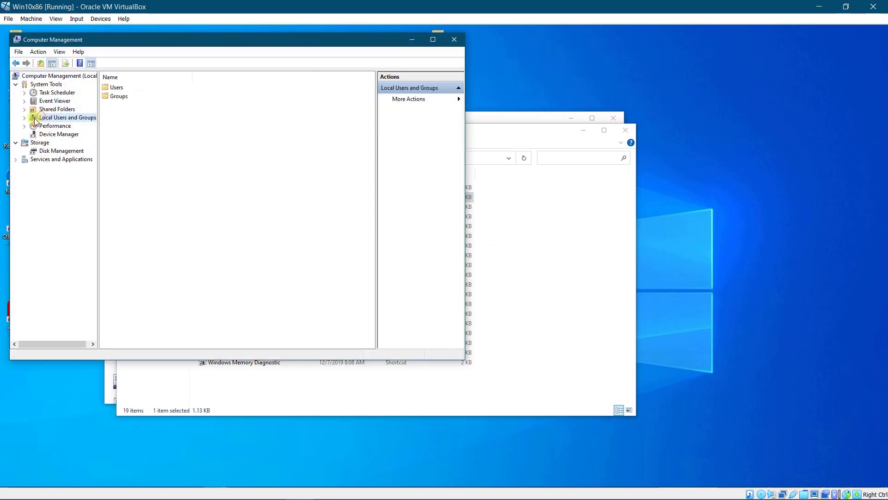
pyautogui.doubleClick(33, 118)
pyautogui.click(53, 127)
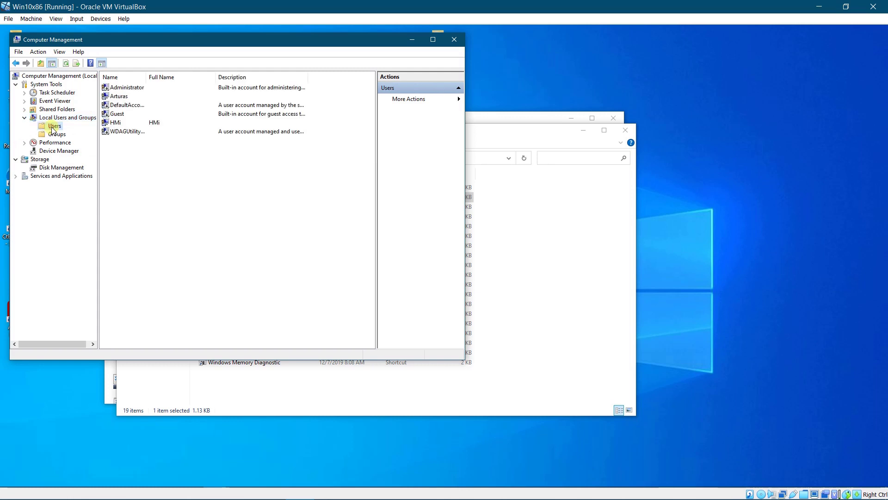
pyautogui.rightClick(53, 127)
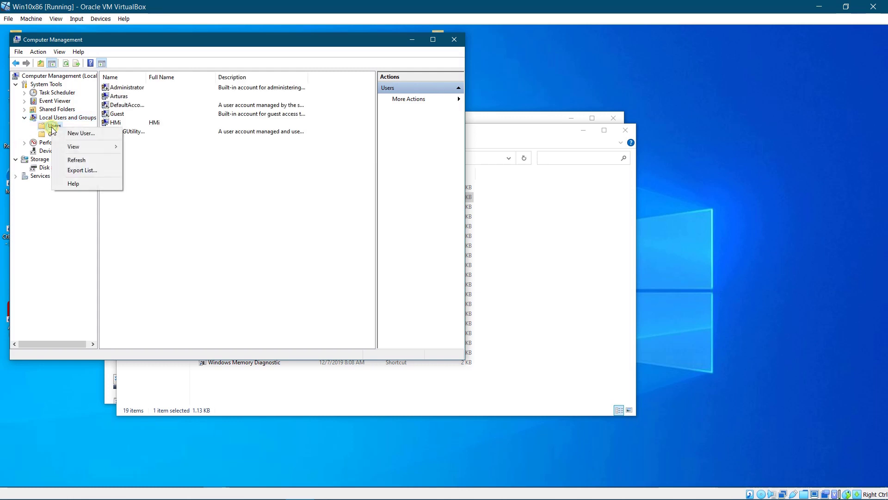
pyautogui.click(68, 134)
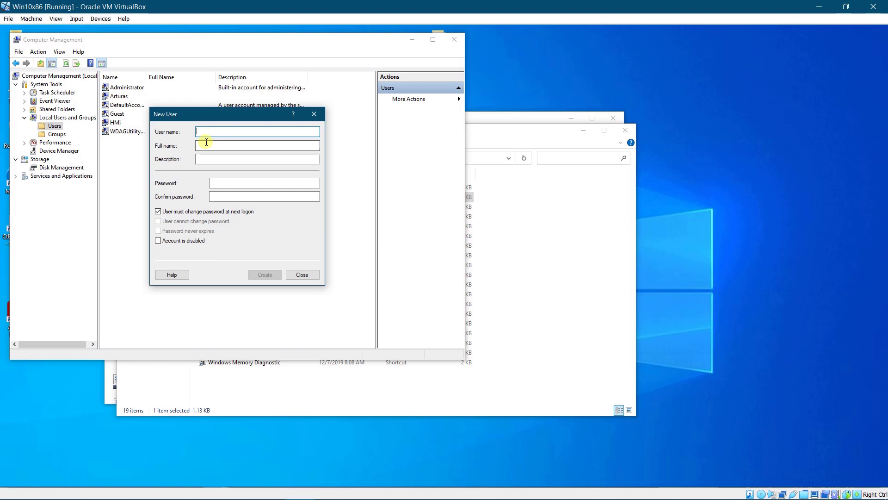
# Create user HMi with a password, unchangeable by the user and never expiring
pyautogui.write('HMi')
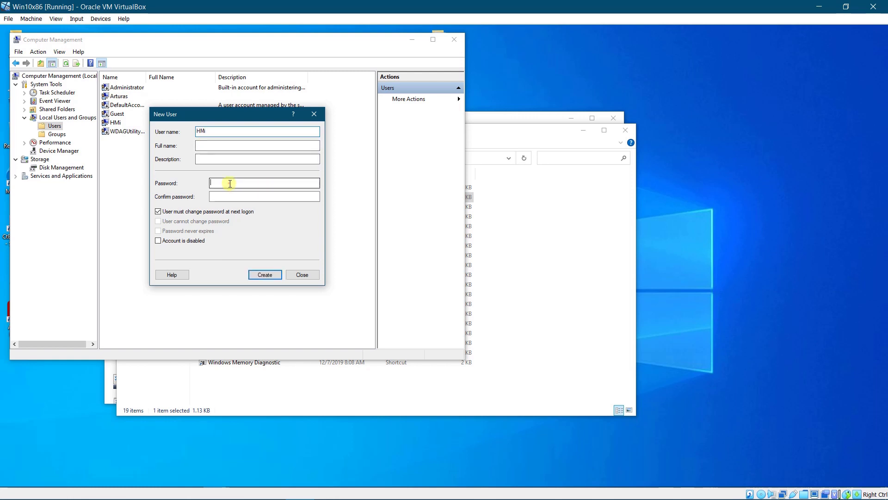
pyautogui.click(229, 183)
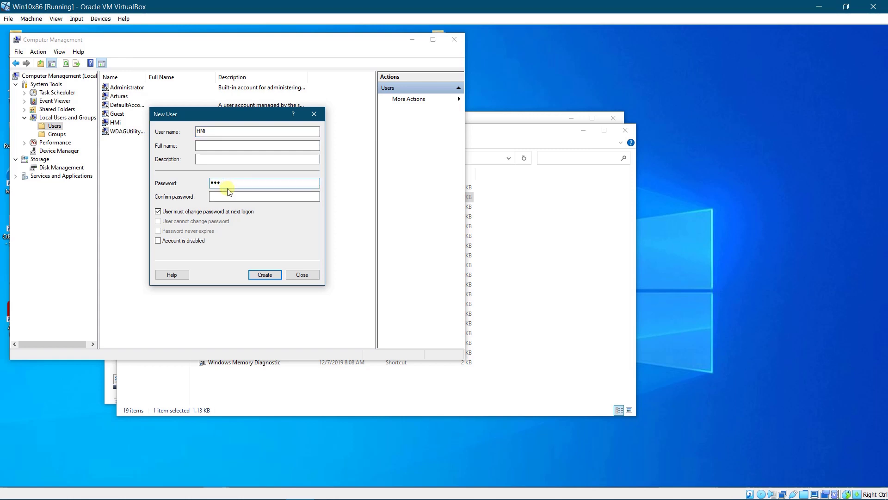
pyautogui.click(226, 196)
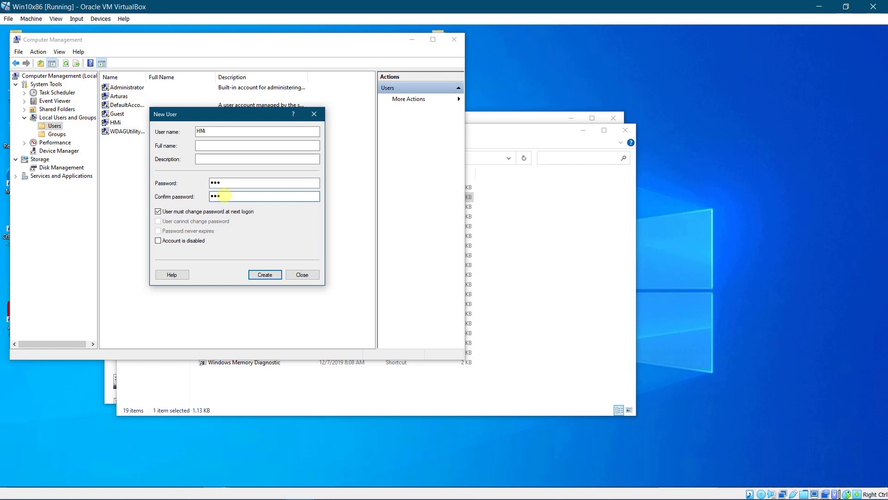
pyautogui.click(159, 211)
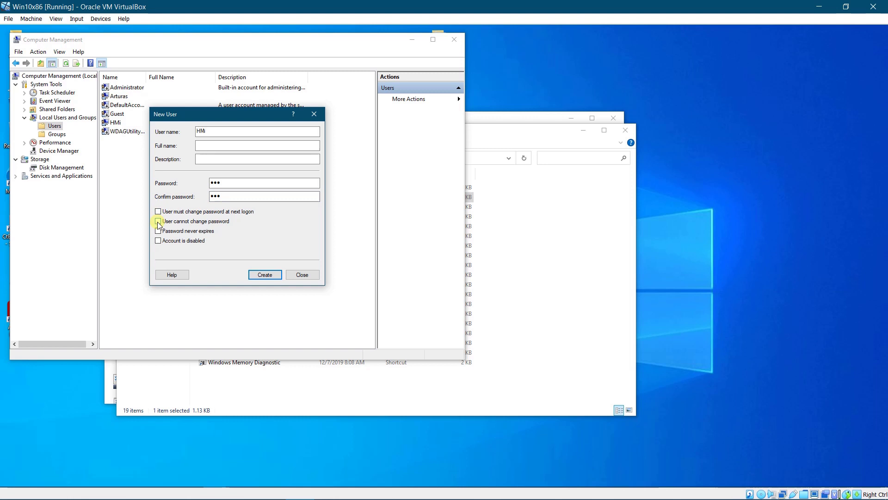
pyautogui.click(158, 222)
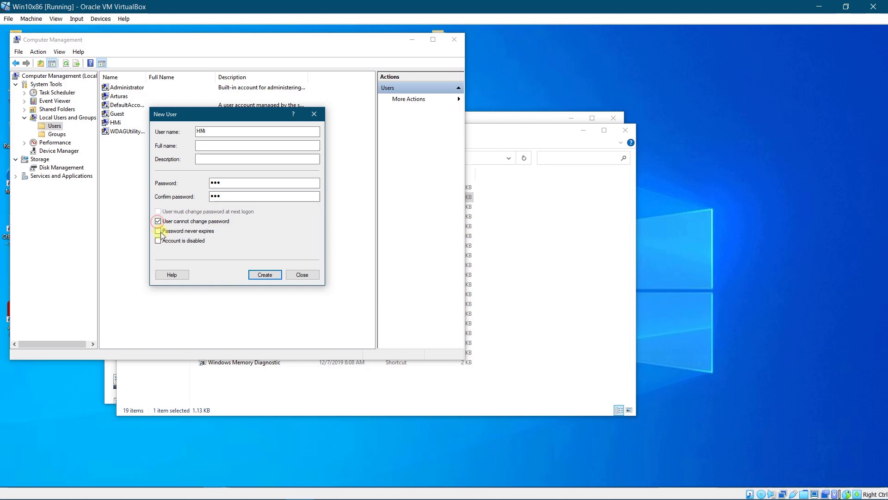
pyautogui.click(158, 231)
pyautogui.click(302, 274)
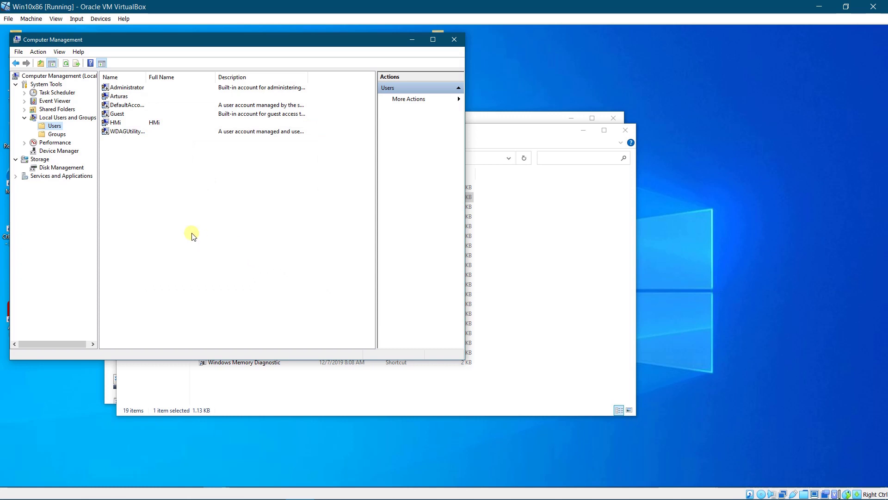
# Create the local group Operations with the HMi account added as its member
pyautogui.click(60, 137)
pyautogui.rightClick(59, 136)
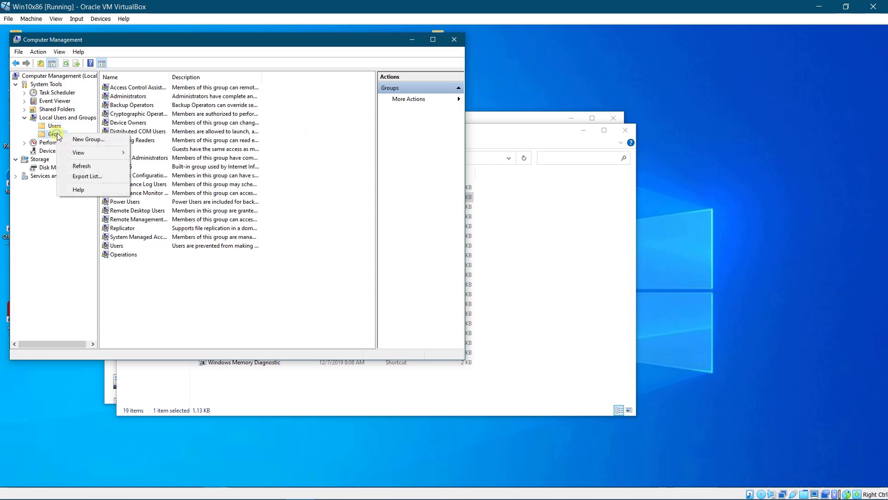
pyautogui.click(81, 141)
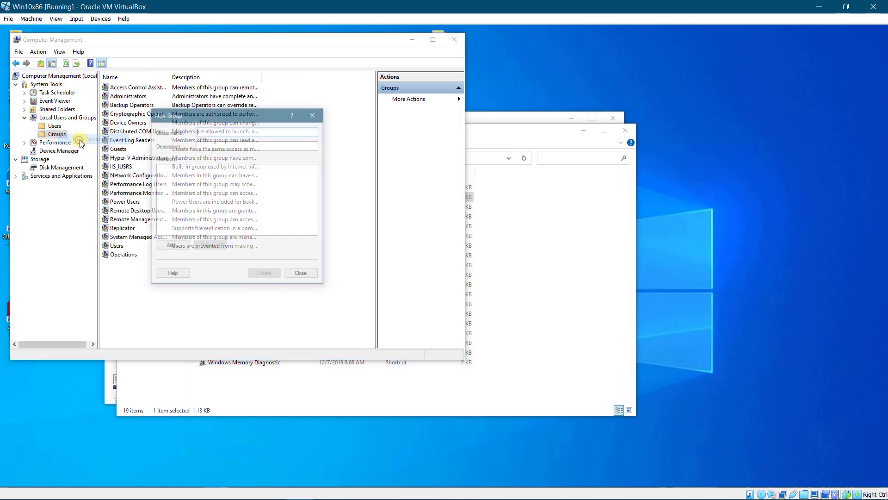
pyautogui.write('Operations')
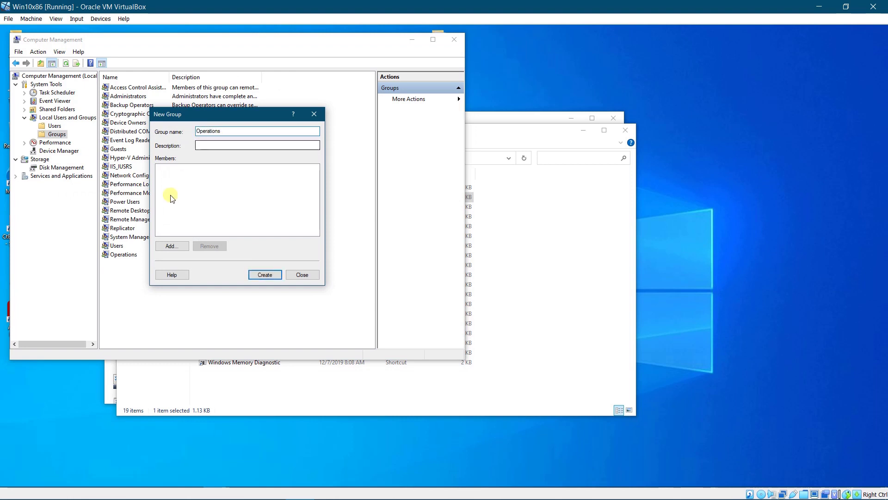
pyautogui.click(171, 246)
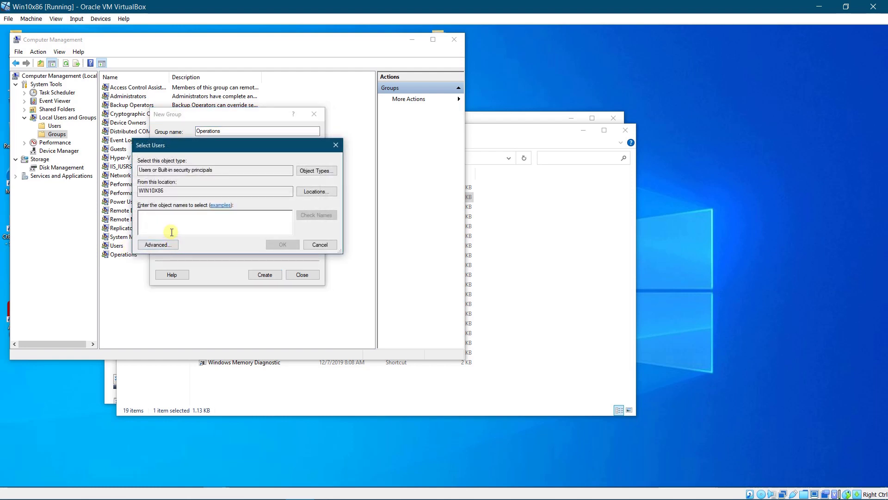
pyautogui.write('hmi')
pyautogui.click(315, 215)
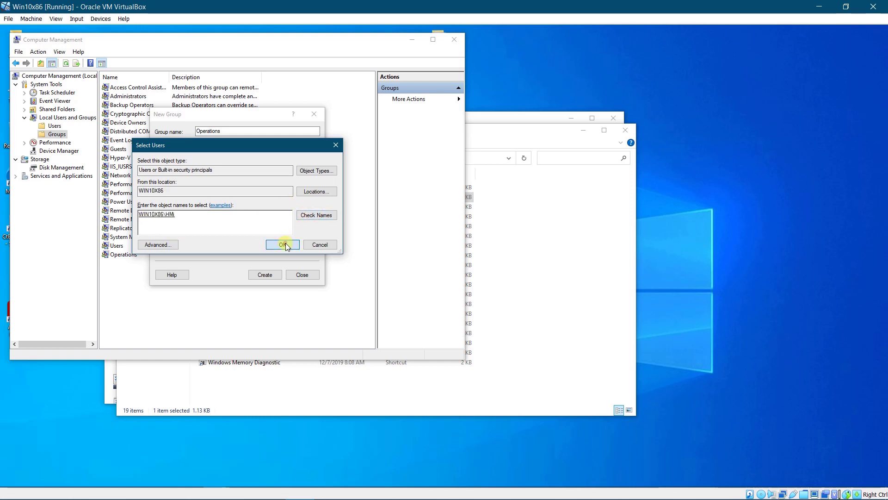
pyautogui.click(283, 244)
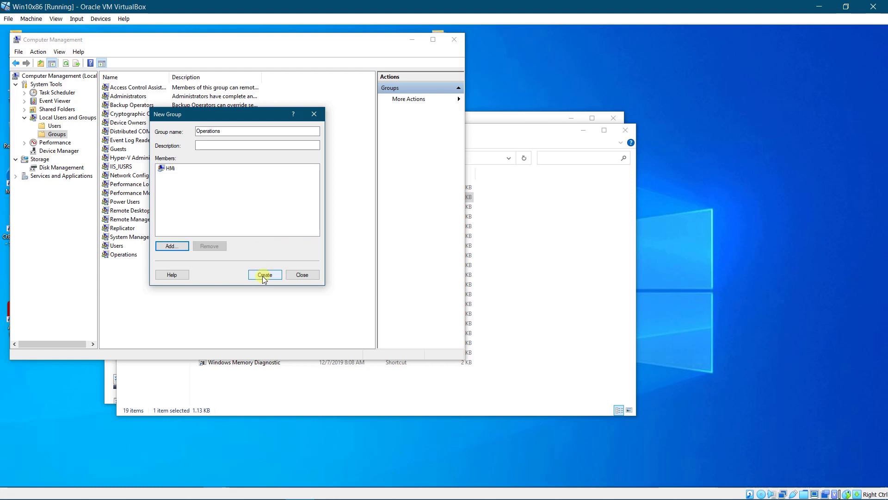
pyautogui.click(301, 274)
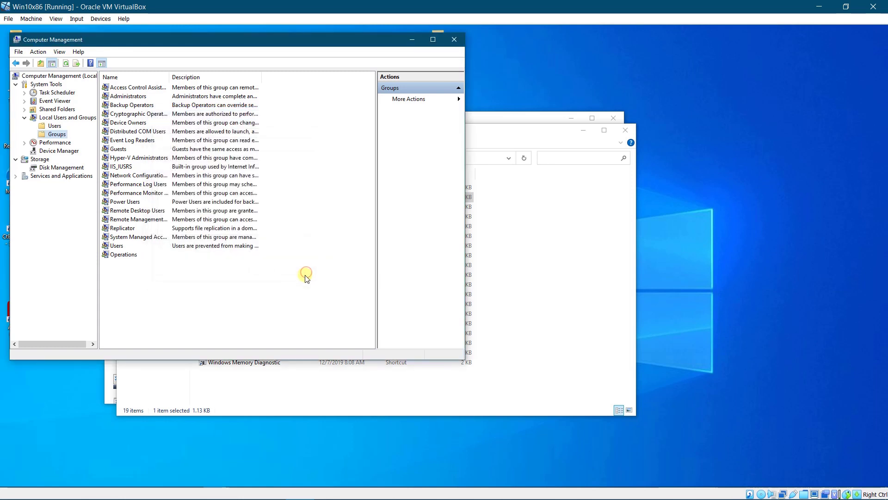
# Check the Operations group's properties to confirm HMi is a member, then cancel
pyautogui.click(119, 256)
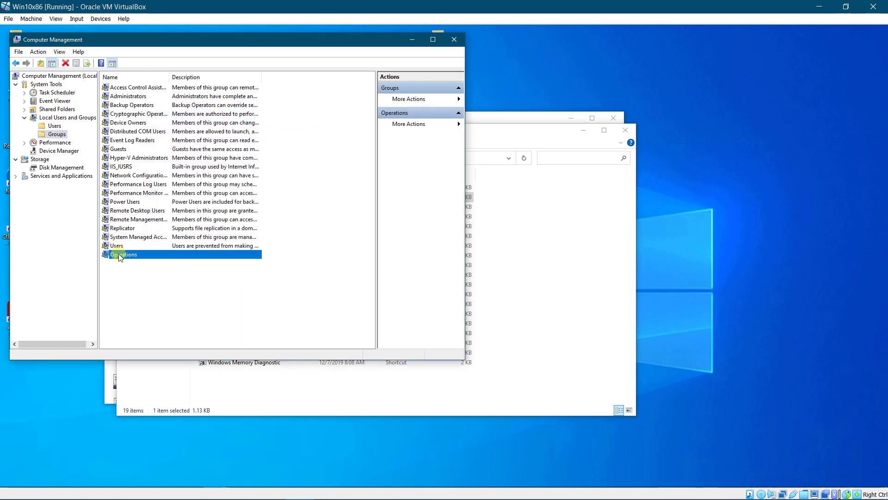
pyautogui.doubleClick(118, 254)
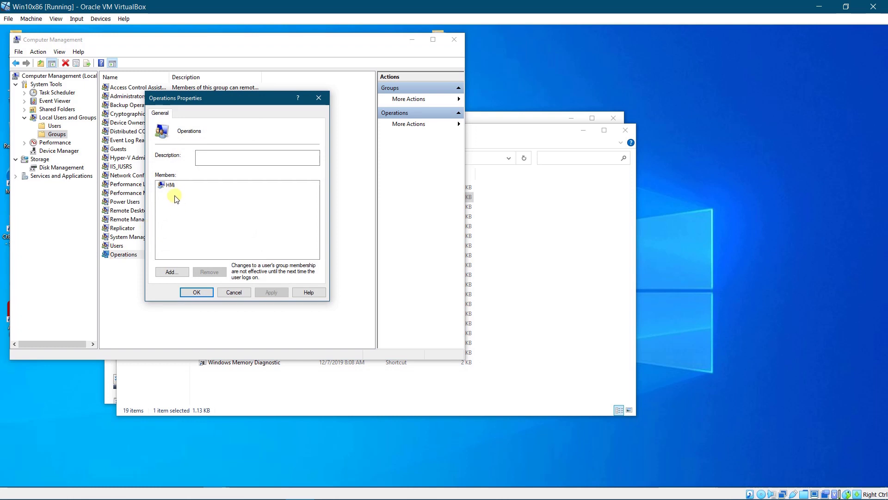
pyautogui.click(170, 185)
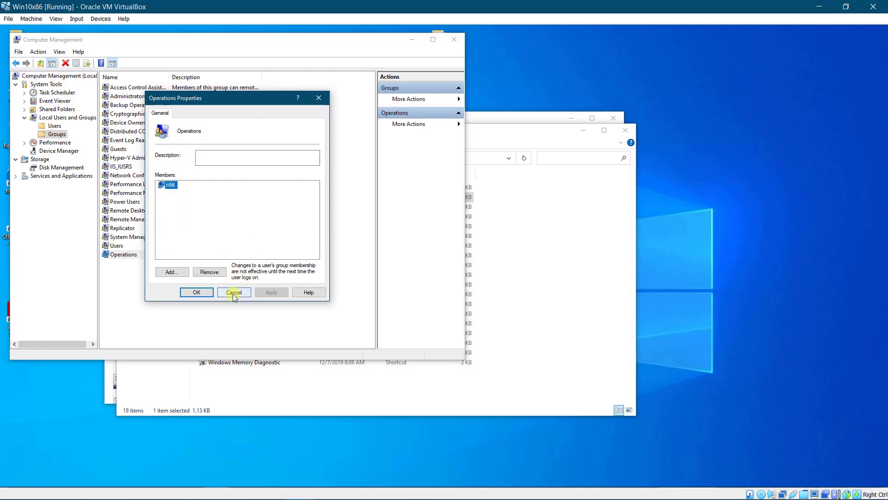
pyautogui.click(199, 294)
# Check HMi's Member Of list in its user properties, then close the dialog
pyautogui.click(54, 127)
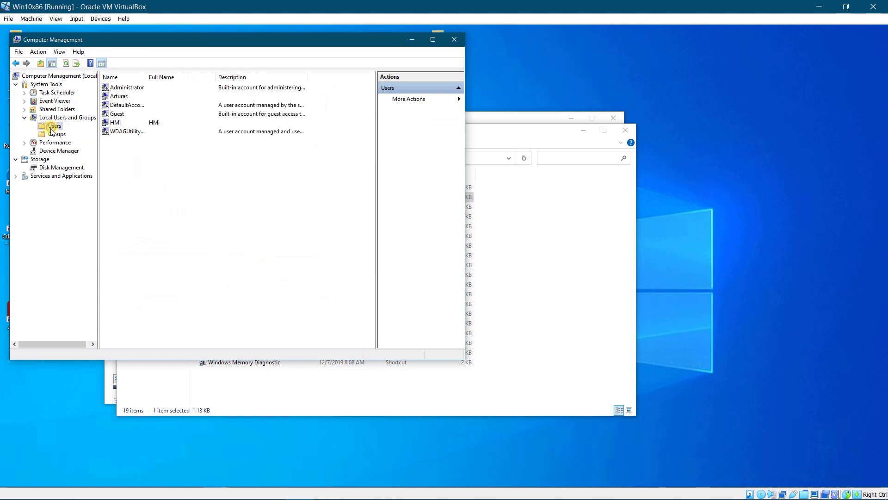
pyautogui.doubleClick(117, 123)
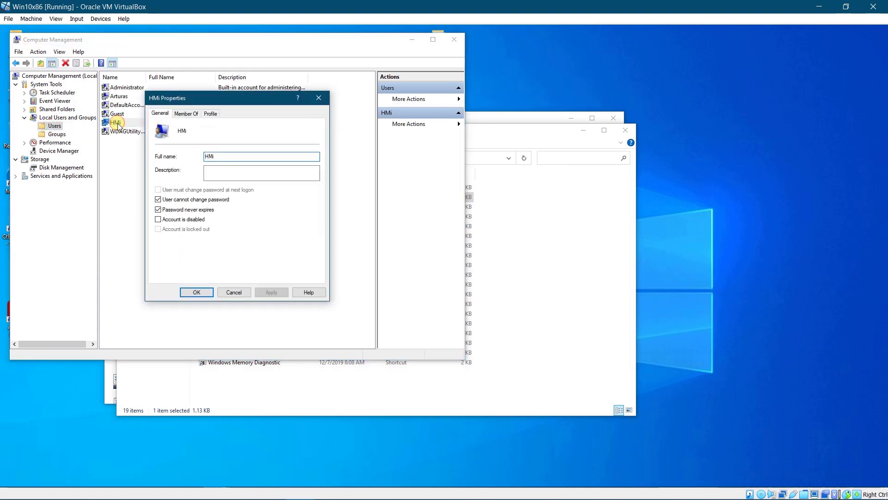
pyautogui.click(185, 114)
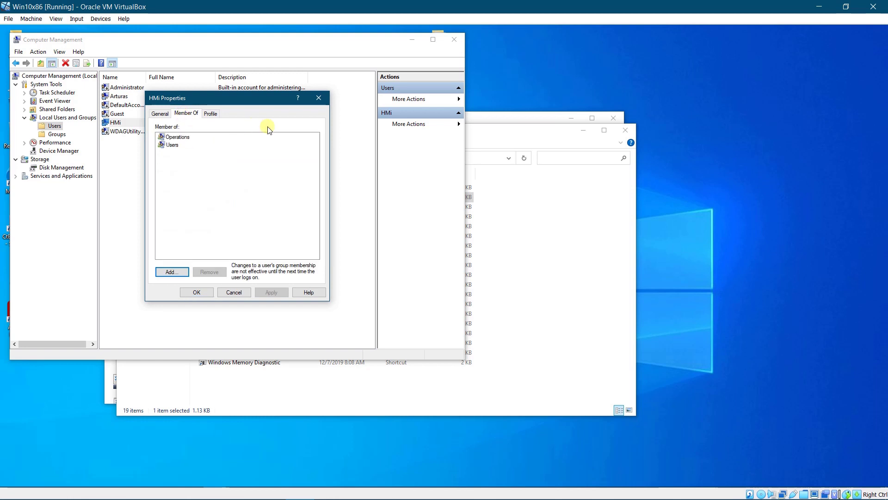
pyautogui.click(319, 97)
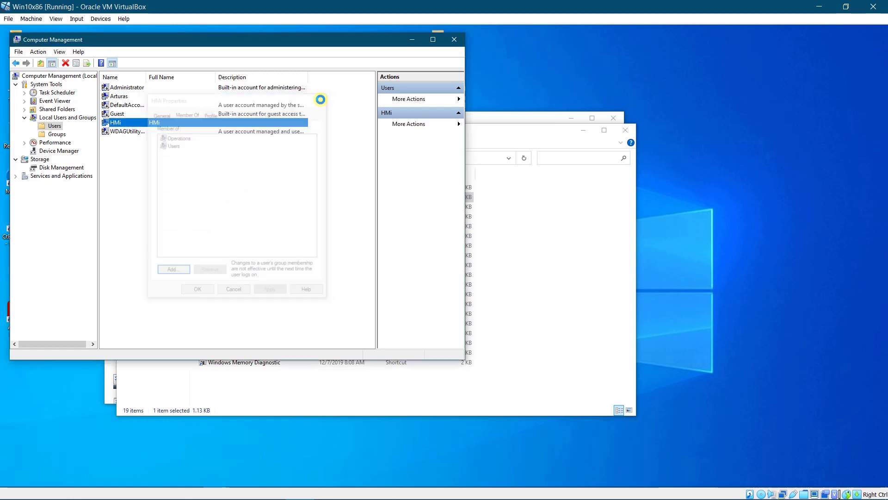
# Close Computer Management, Administrative Tools and Control Panel
pyautogui.click(453, 40)
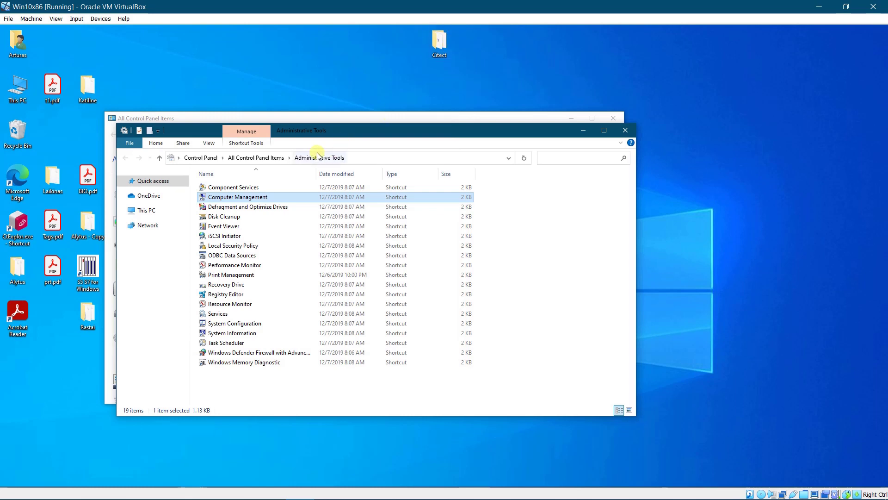
pyautogui.click(634, 132)
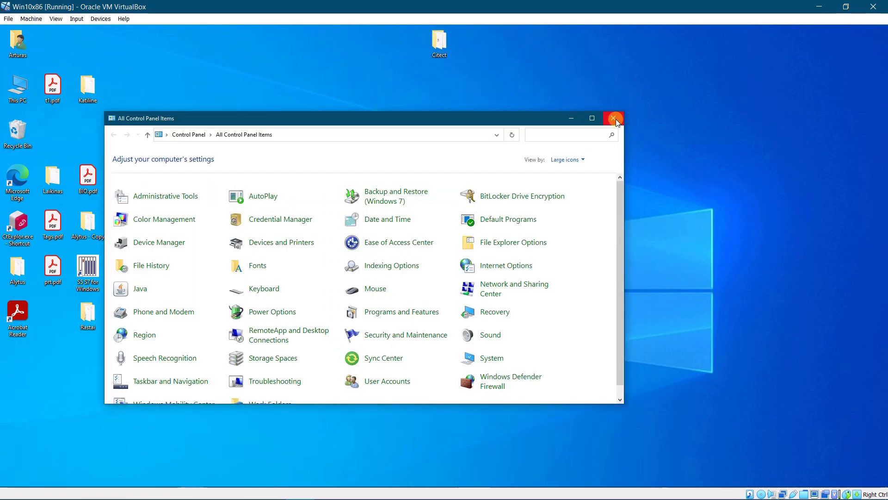
pyautogui.click(614, 119)
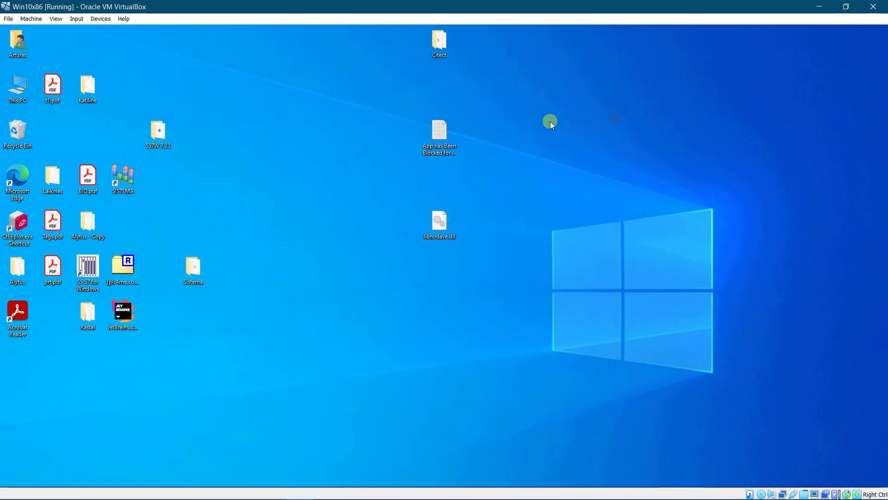
# Create a new folder named HMi on New Volume (E:) via This PC
pyautogui.doubleClick(24, 84)
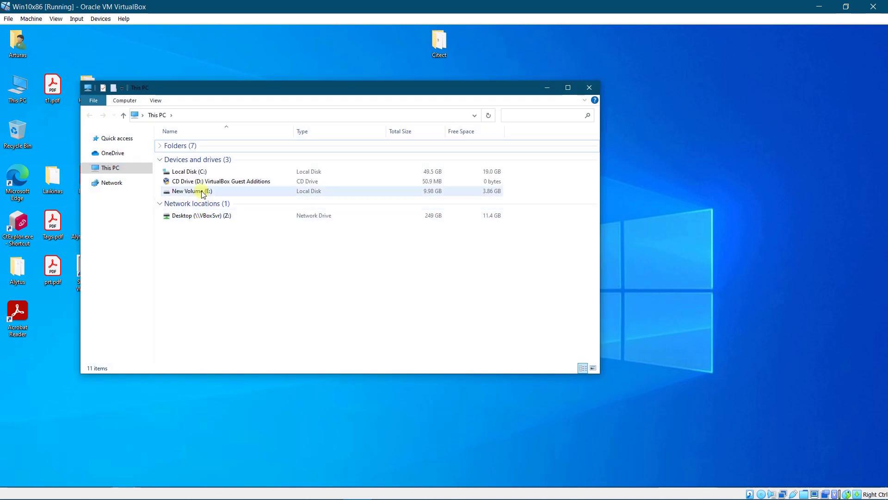
pyautogui.doubleClick(200, 190)
pyautogui.rightClick(189, 182)
pyautogui.moveTo(231, 284)
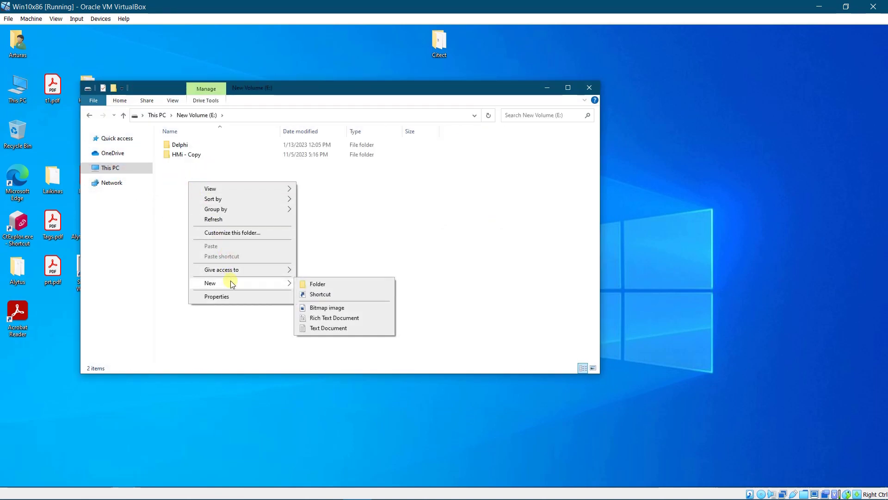
pyautogui.click(321, 284)
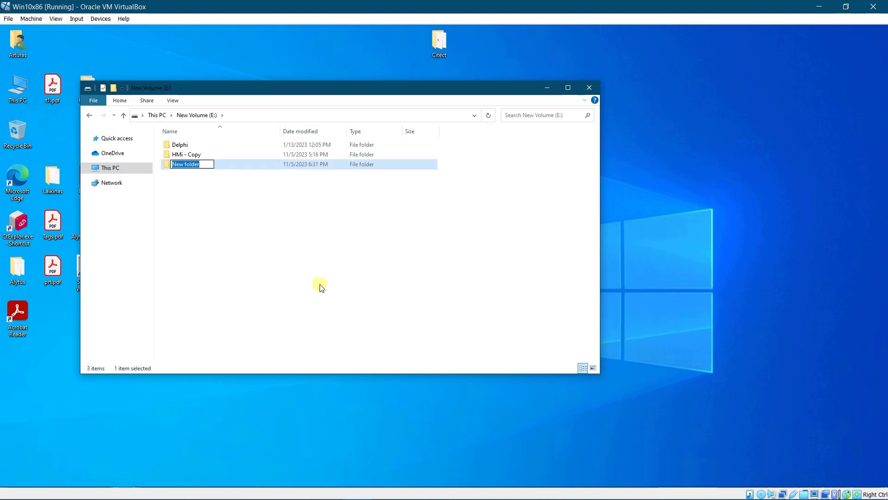
pyautogui.write('HMi')
pyautogui.press('Return')
# Enable Share this folder for HMi in its Advanced Sharing properties
pyautogui.rightClick(229, 168)
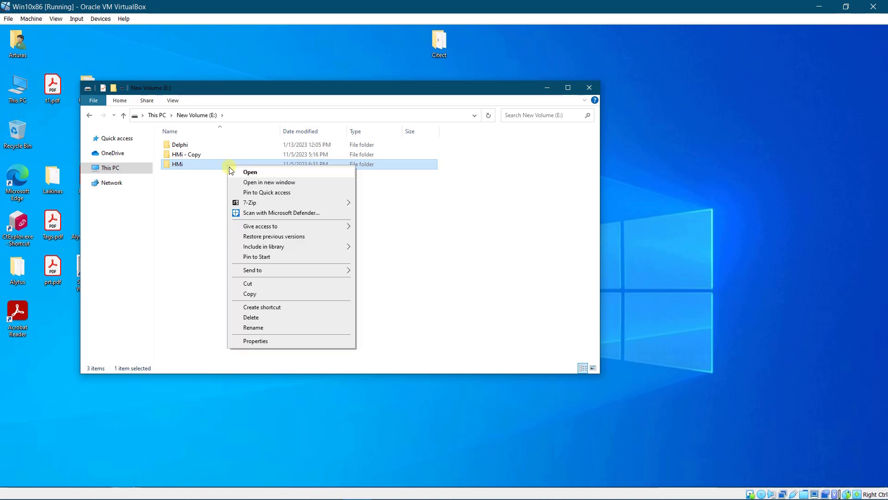
pyautogui.click(269, 341)
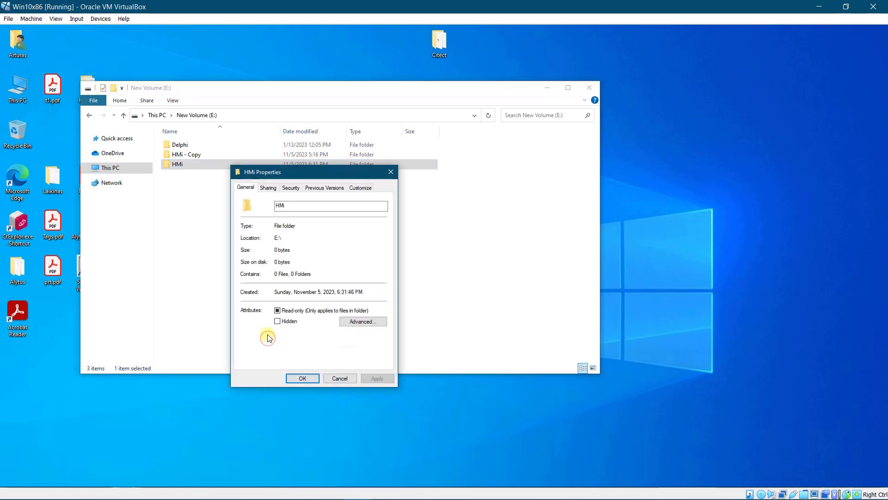
pyautogui.click(269, 188)
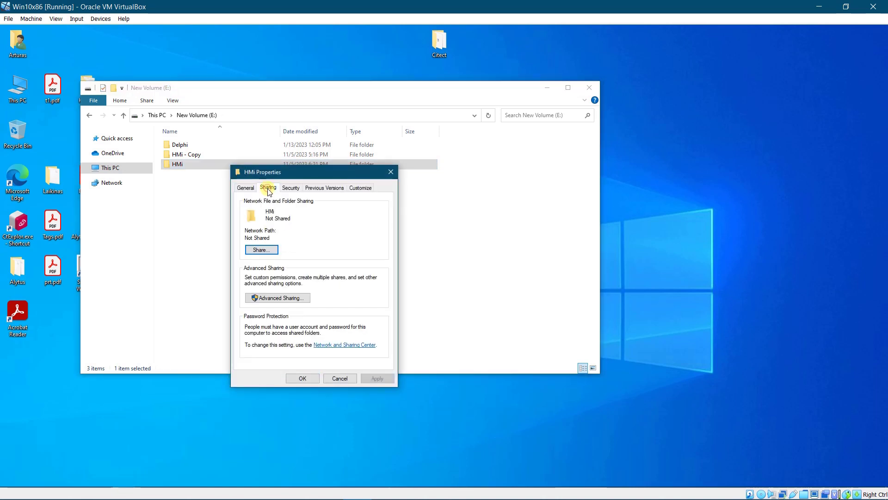
pyautogui.click(292, 298)
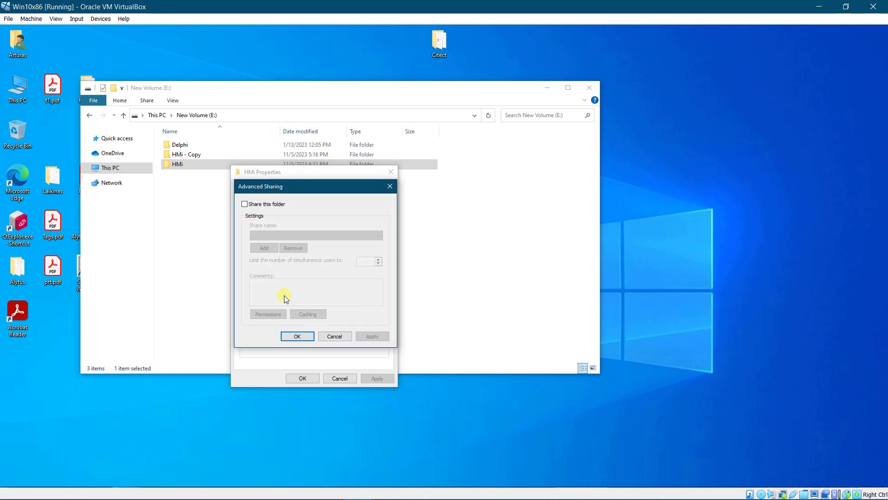
pyautogui.click(244, 203)
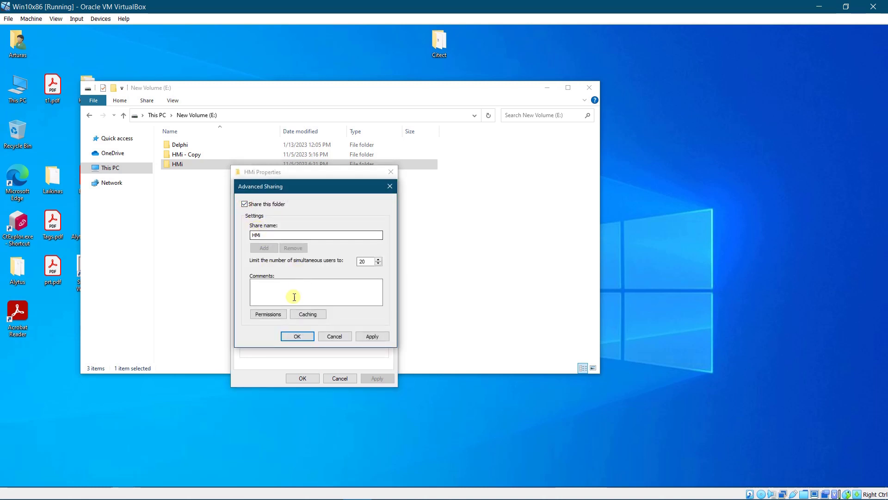
# Replace Everyone with the HMi account at Full Control in share permissions and apply
pyautogui.click(270, 313)
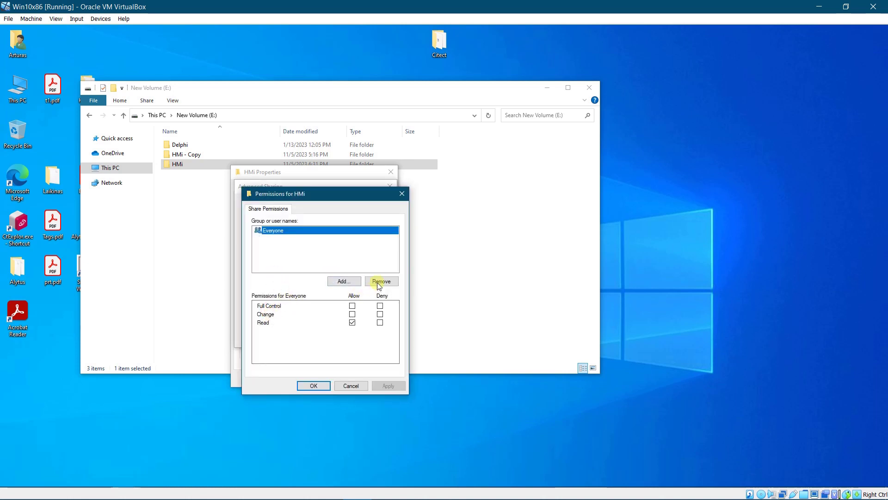
pyautogui.click(379, 282)
pyautogui.click(342, 282)
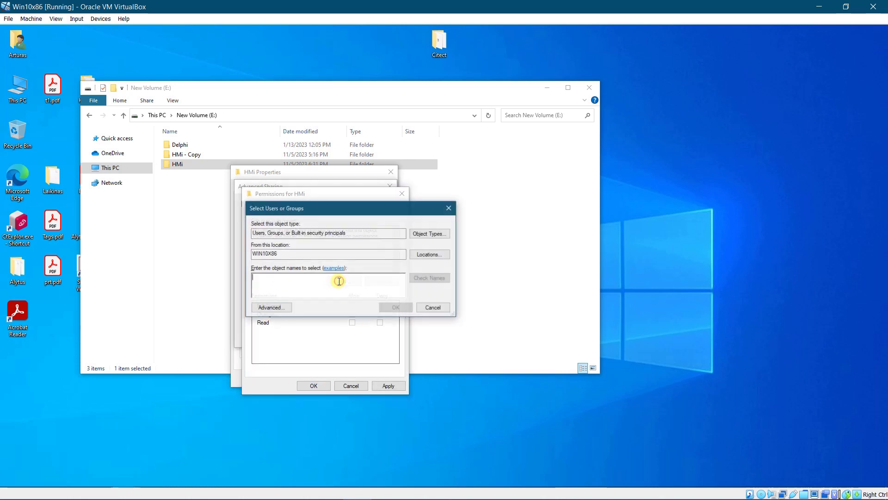
pyautogui.write('hmi')
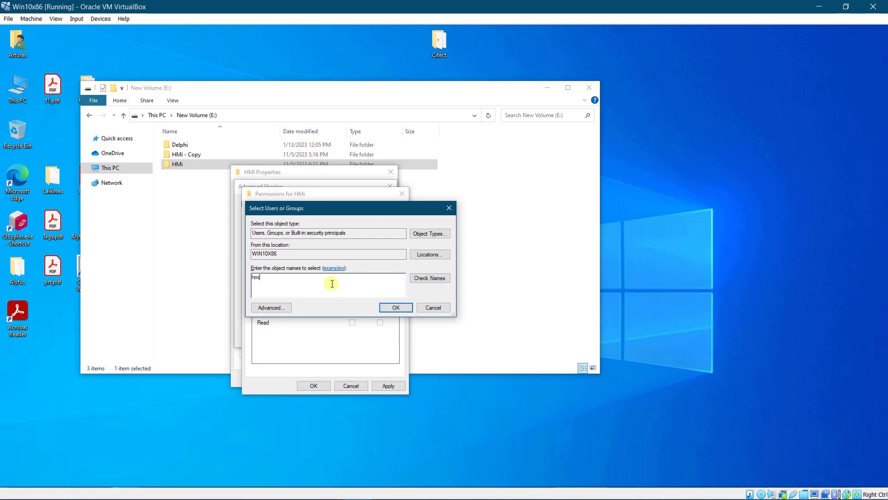
pyautogui.click(419, 282)
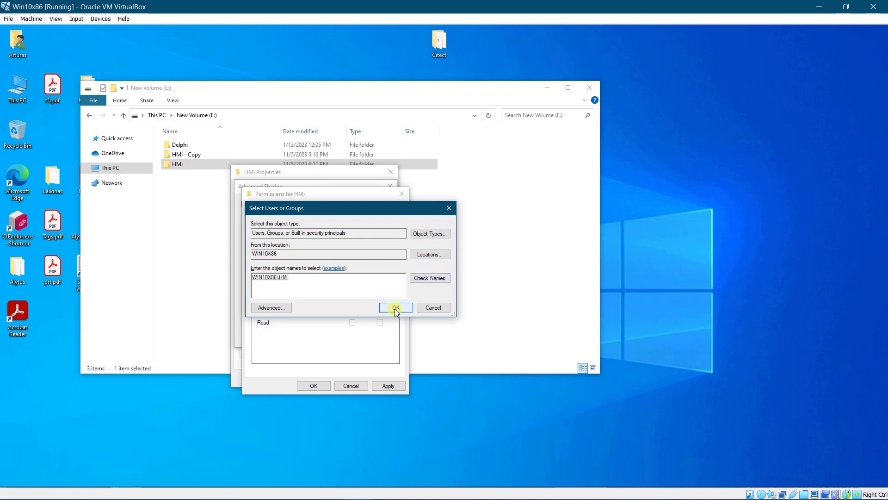
pyautogui.click(396, 308)
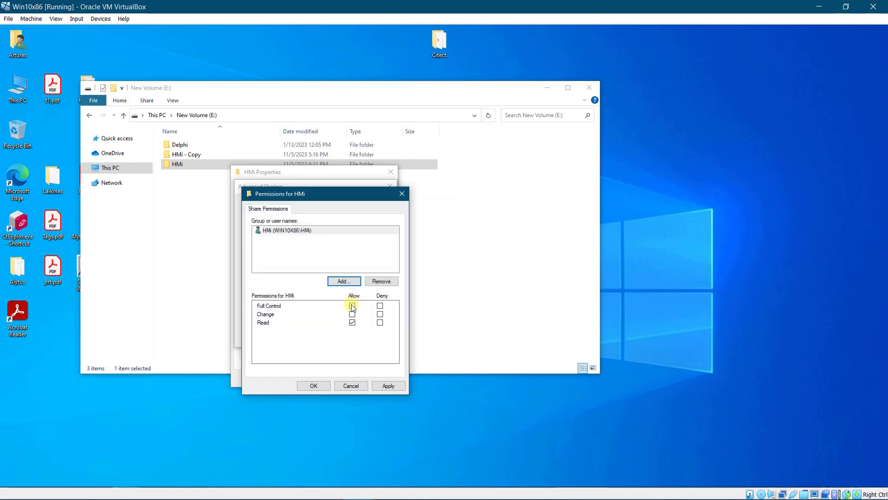
pyautogui.click(352, 306)
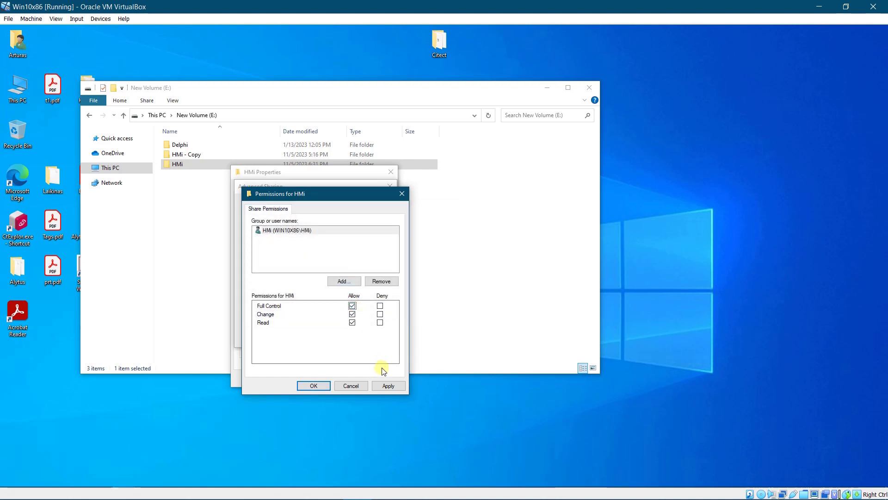
pyautogui.click(388, 385)
pyautogui.click(314, 386)
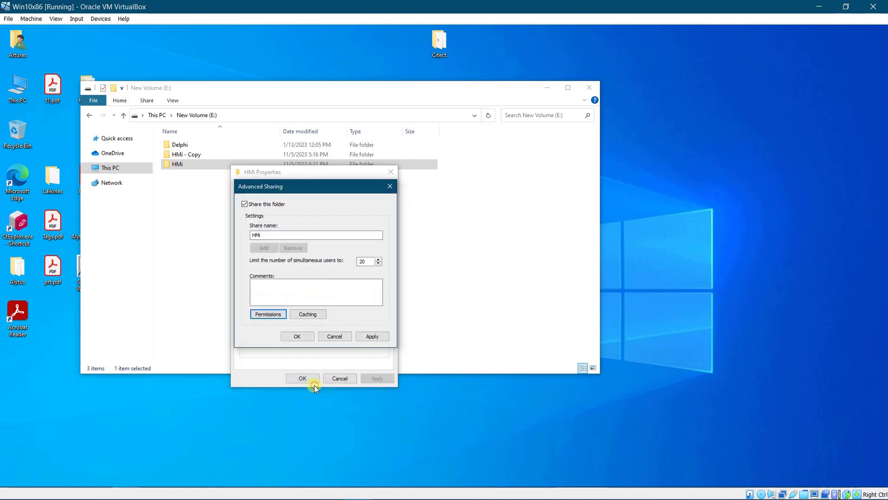
pyautogui.click(372, 336)
pyautogui.click(296, 336)
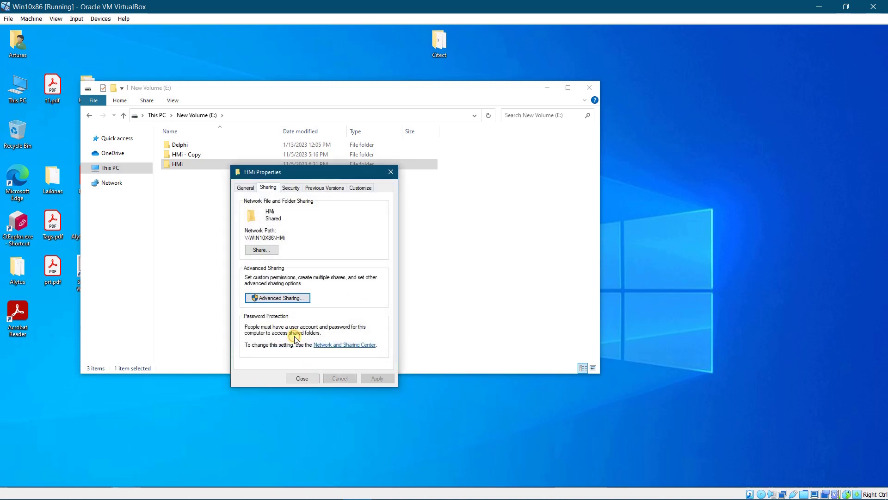
# Disable inheritance on the HMi folder and remove all inherited permission entries
pyautogui.click(291, 187)
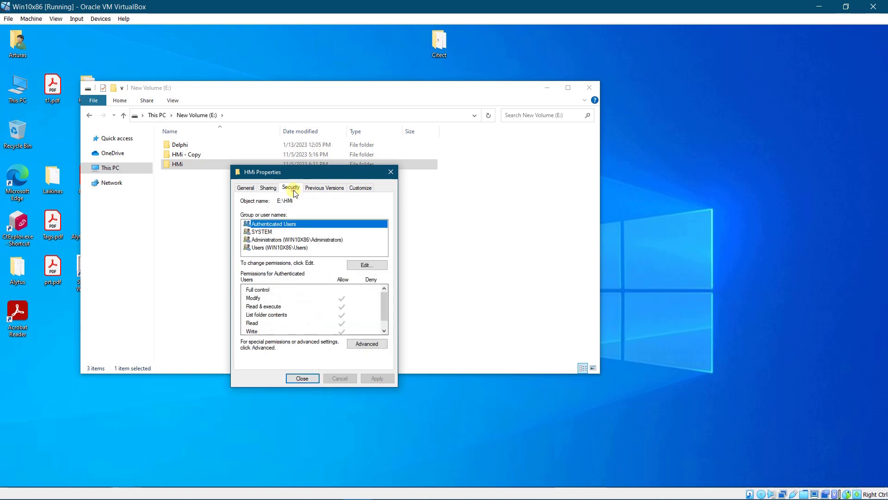
pyautogui.click(365, 344)
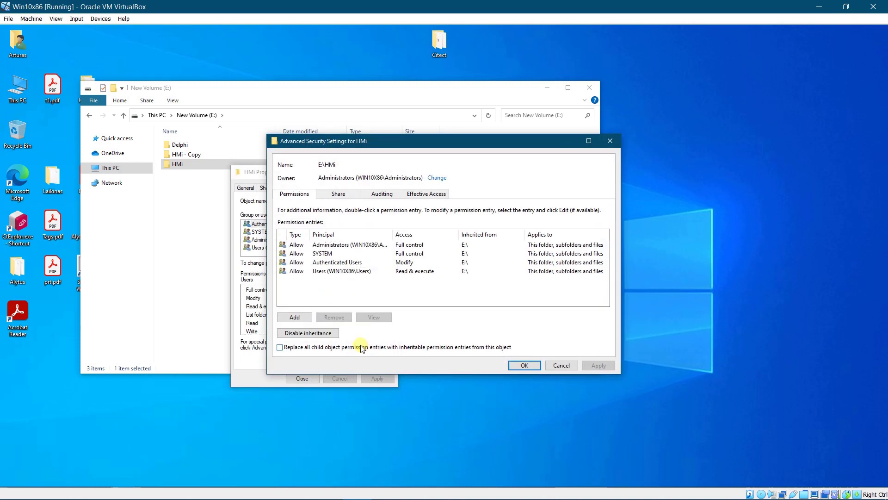
pyautogui.click(308, 333)
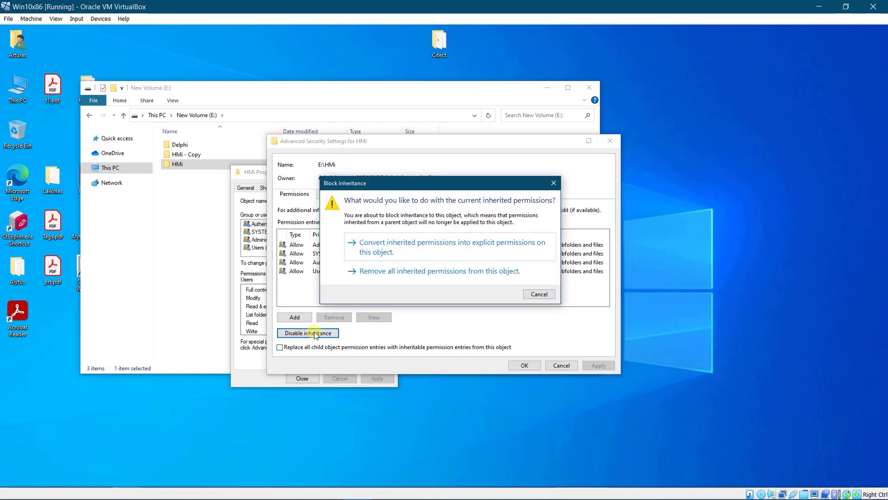
pyautogui.click(369, 272)
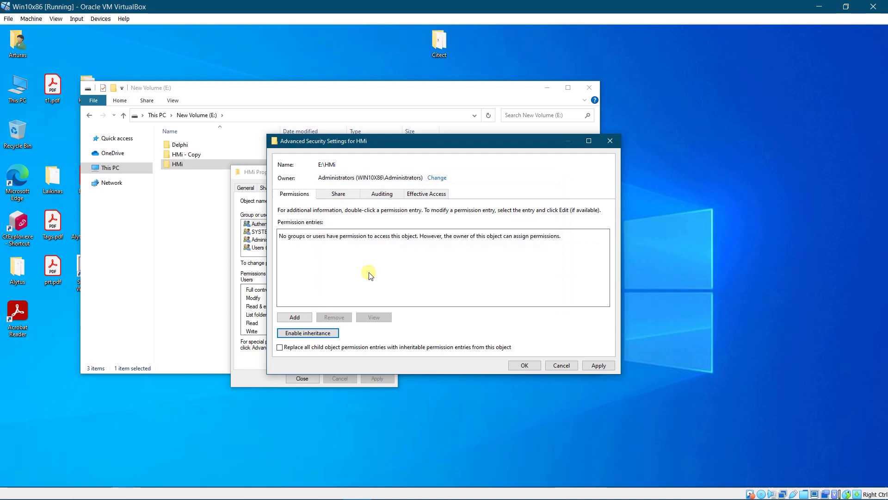
# Add a Full control permission entry for the HMi account on the HMi folder
pyautogui.click(297, 317)
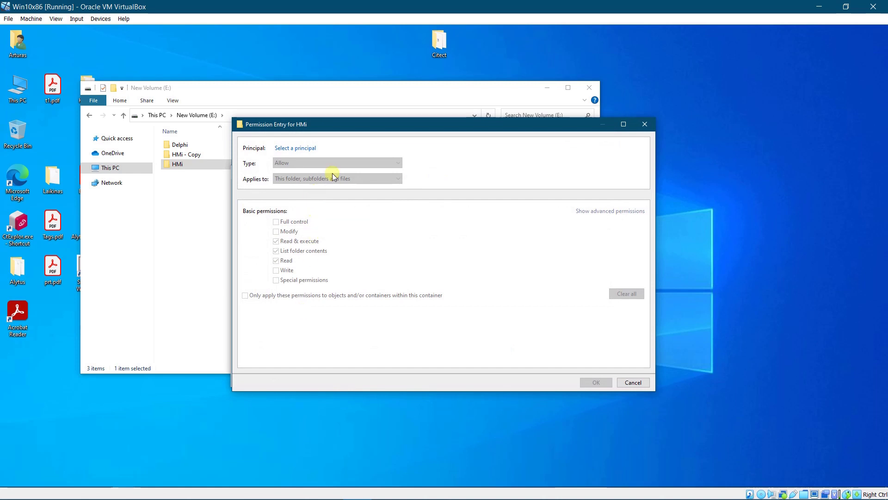
pyautogui.click(306, 148)
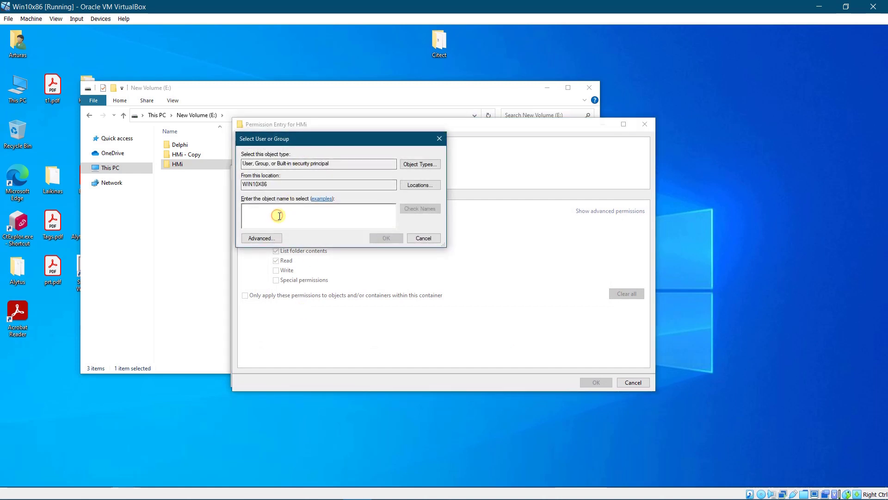
pyautogui.write('hmi')
pyautogui.click(415, 208)
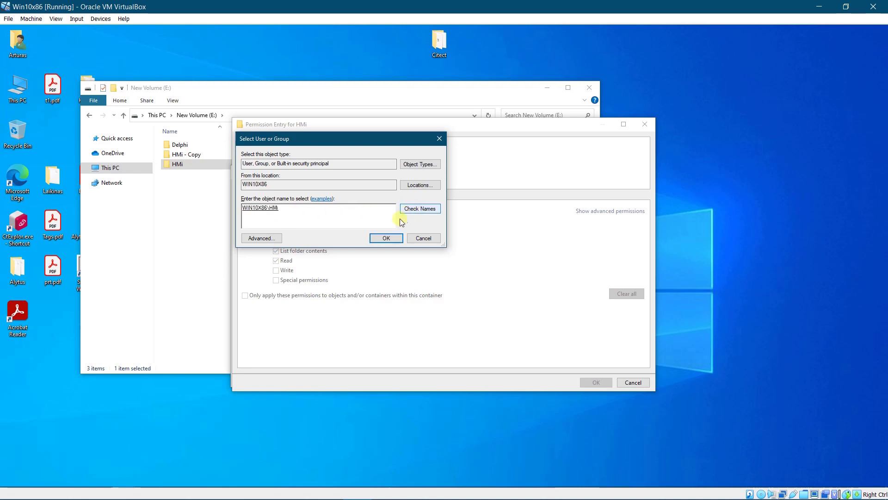
pyautogui.click(386, 238)
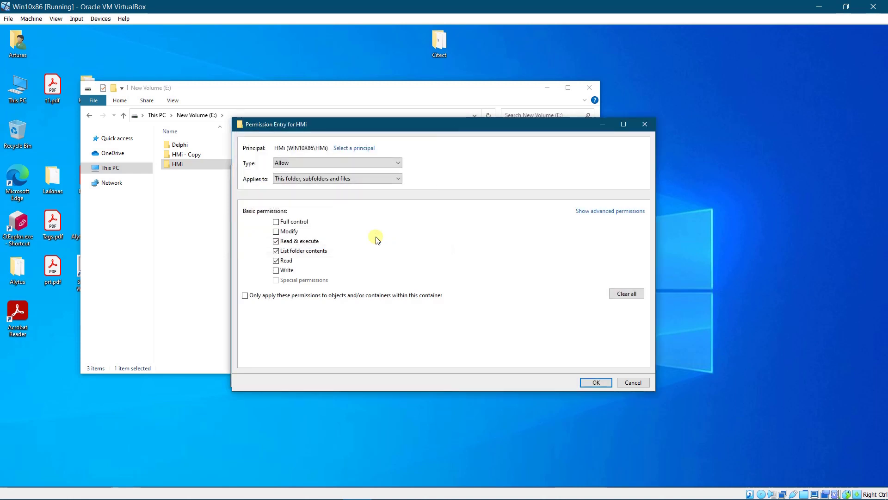
pyautogui.click(276, 222)
pyautogui.click(595, 382)
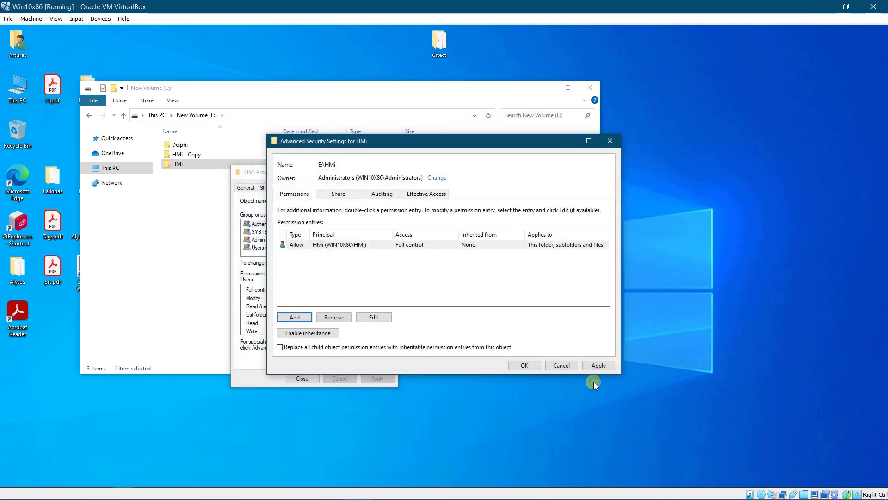
# Replace all child object permission entries with HMi's, confirm, and close both dialogs
pyautogui.click(280, 347)
pyautogui.click(601, 366)
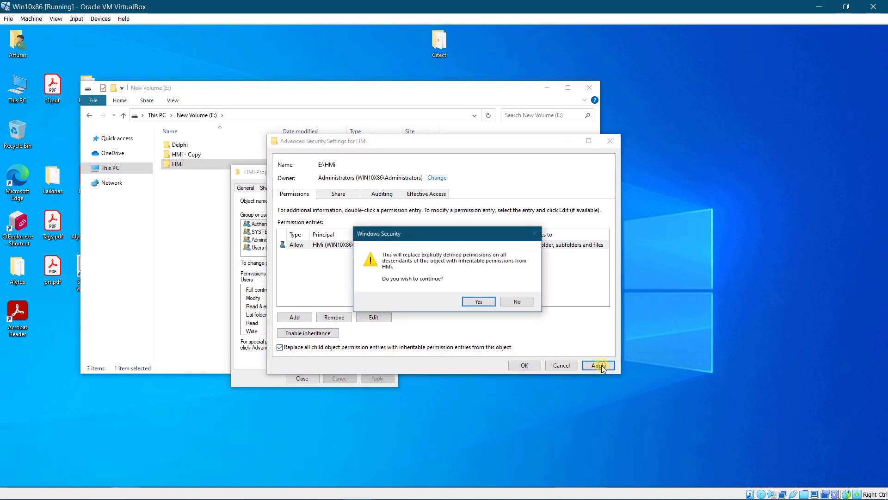
pyautogui.click(480, 302)
pyautogui.click(525, 365)
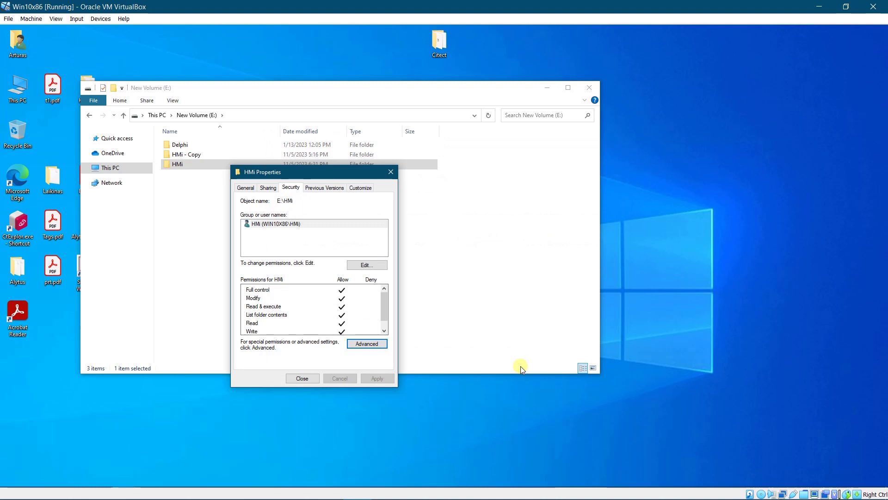
pyautogui.click(301, 378)
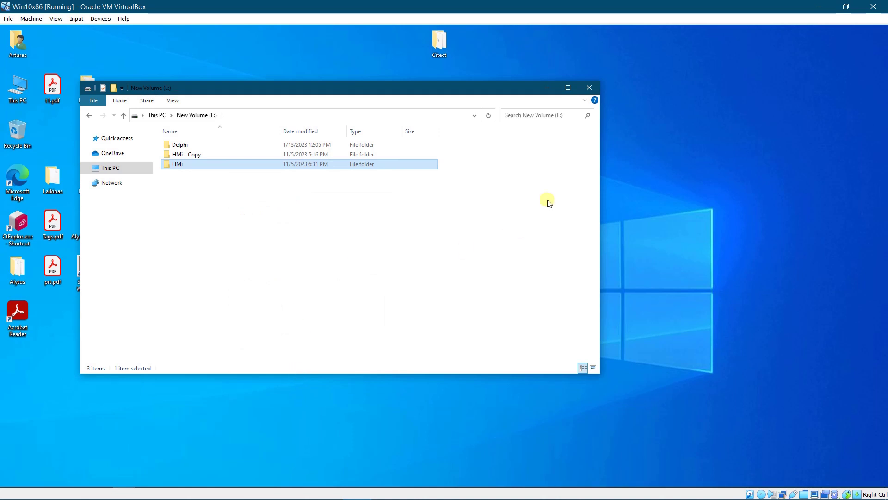
# Check the HMi folder's Sharing tab shows network path \\WIN10X86\HMi, then close it
pyautogui.rightClick(184, 164)
pyautogui.click(215, 336)
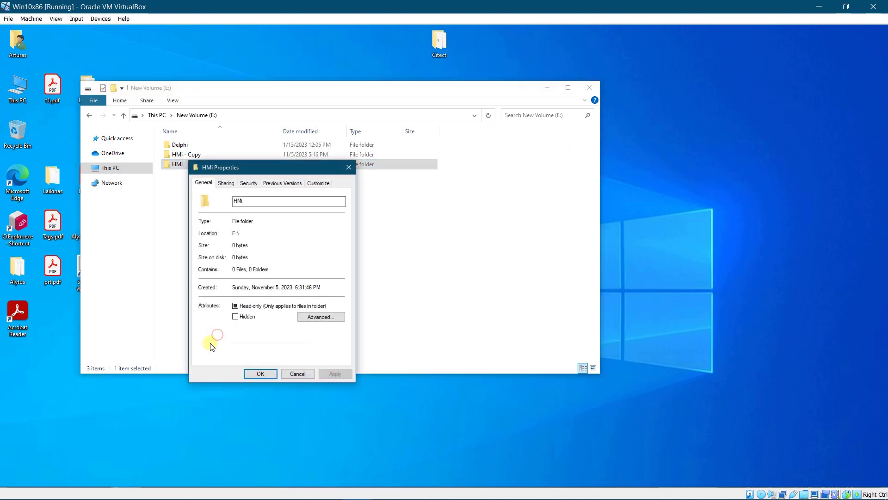
pyautogui.click(226, 184)
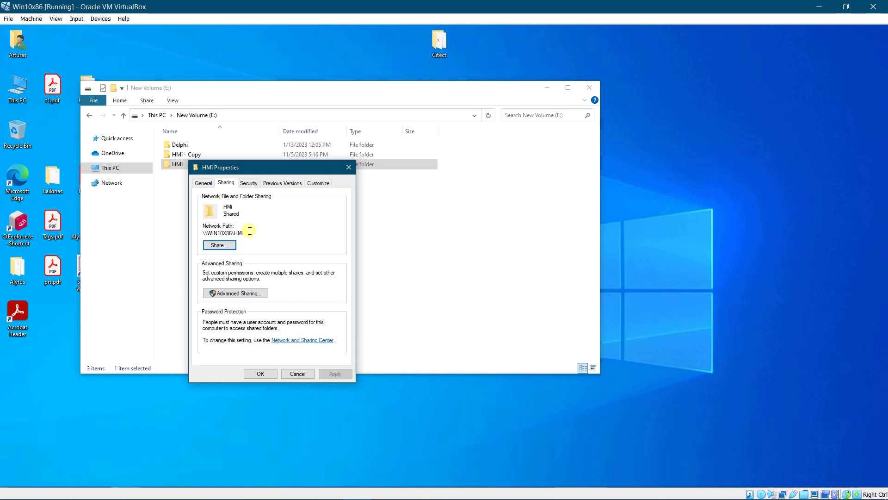
pyautogui.click(348, 167)
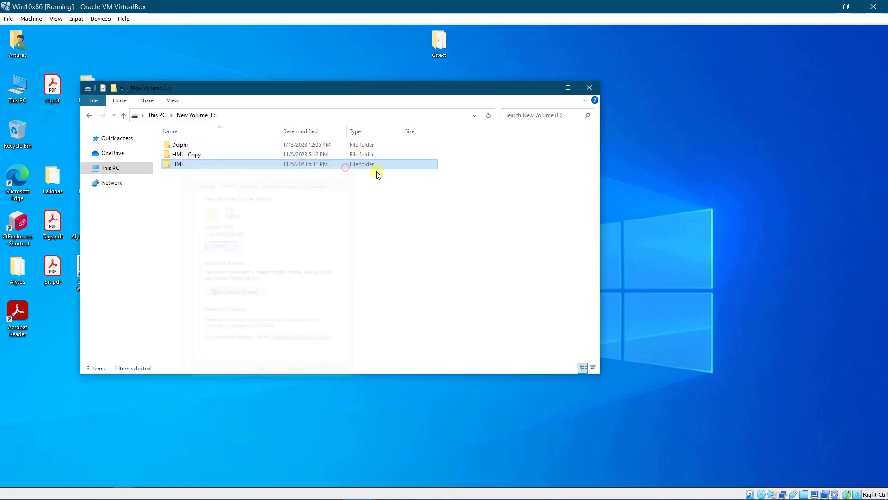
pyautogui.click(589, 88)
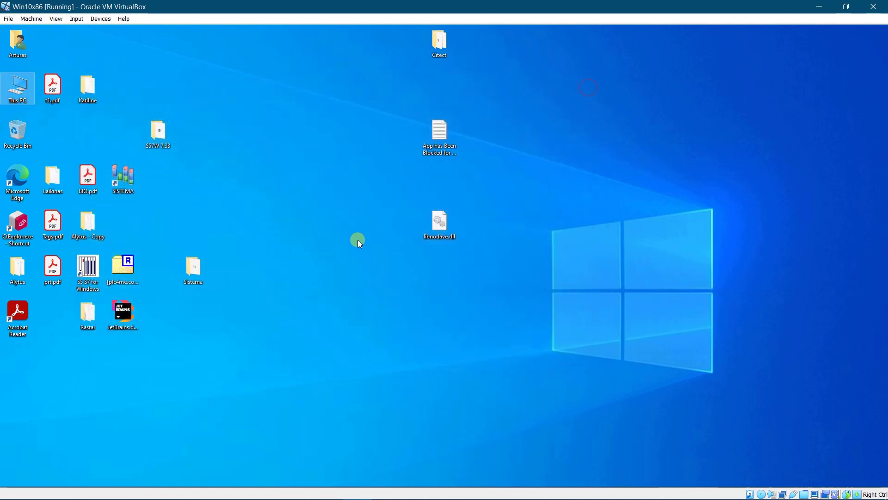
pyautogui.click(315, 253)
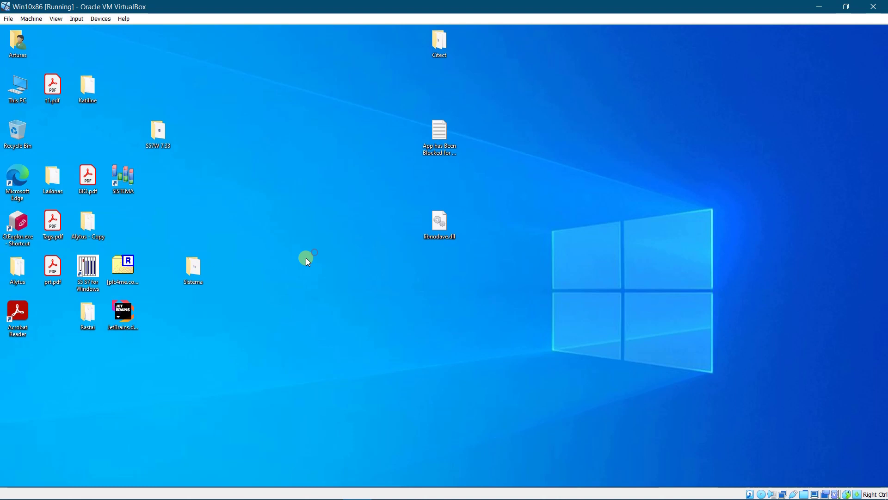
# Open Control Panel from Start search and go to Programs and Features
pyautogui.press('super')
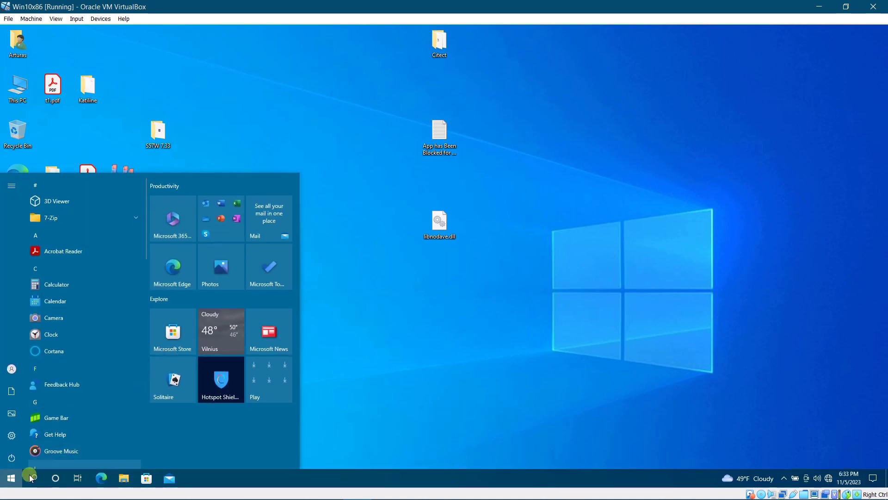
pyautogui.click(29, 479)
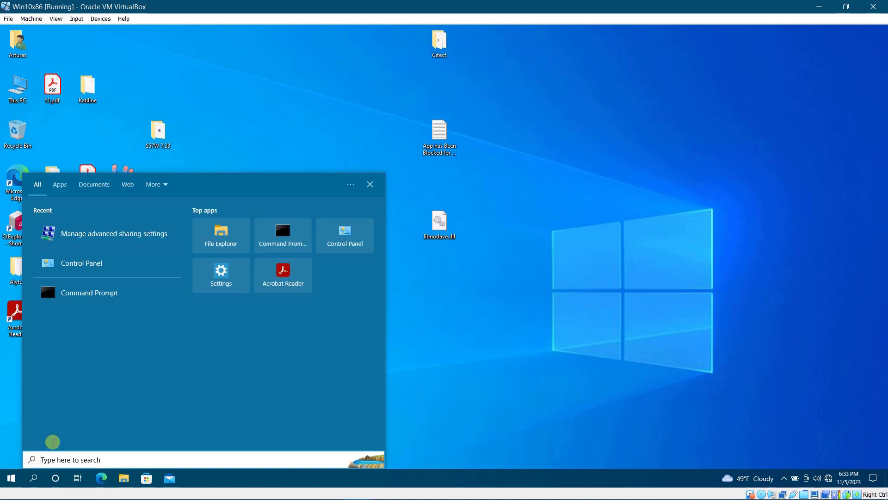
pyautogui.click(78, 273)
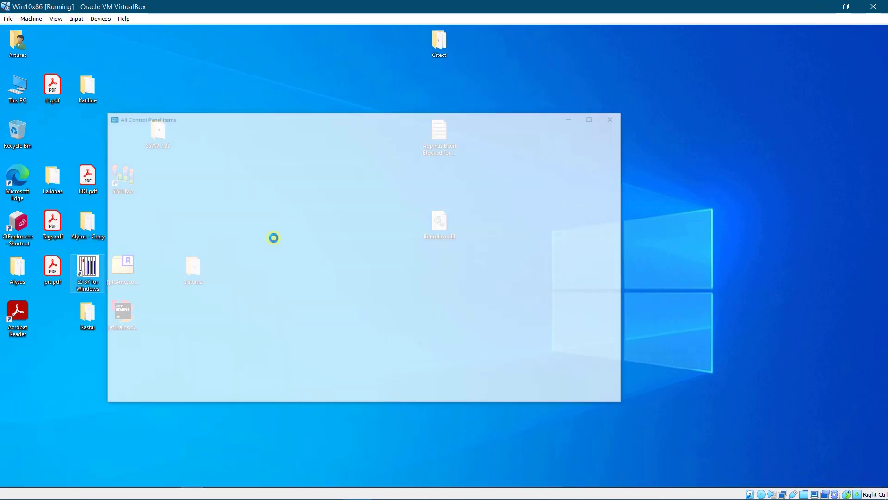
pyautogui.scroll(-1, 330, 246)
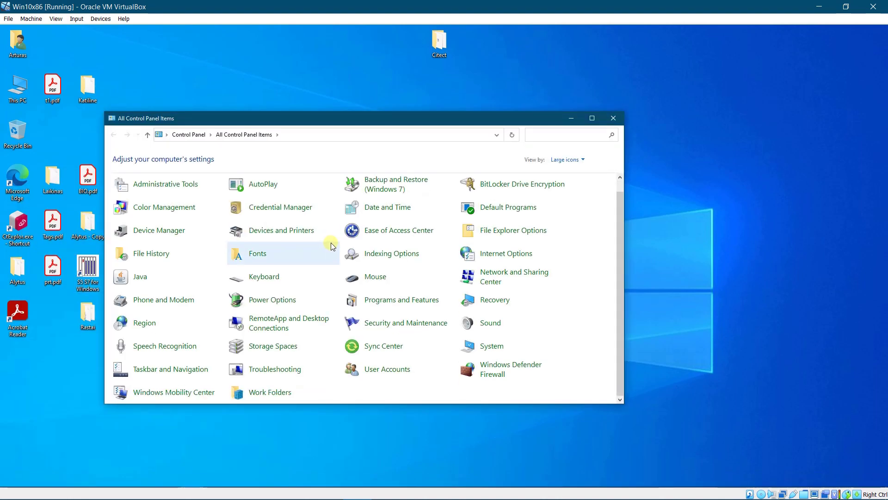
pyautogui.click(408, 300)
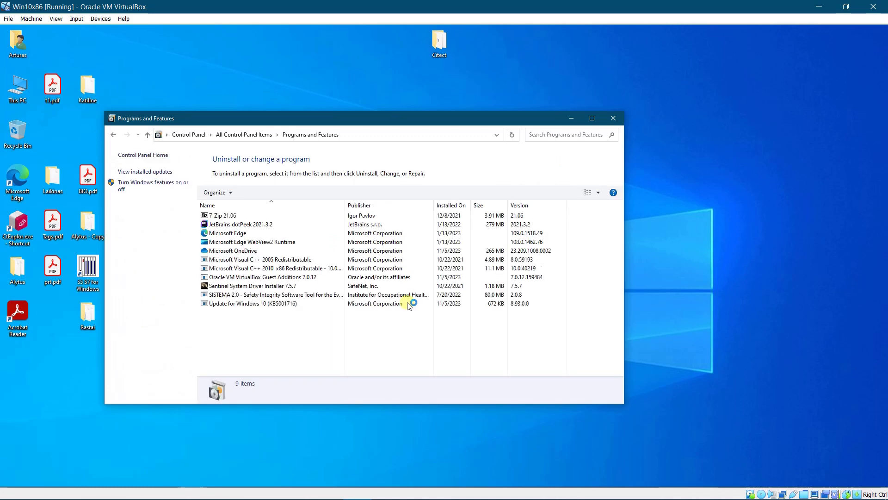
# In Windows Features, expand SMB 1.0/CIFS File Sharing Support to verify its three parts are enabled
pyautogui.click(152, 185)
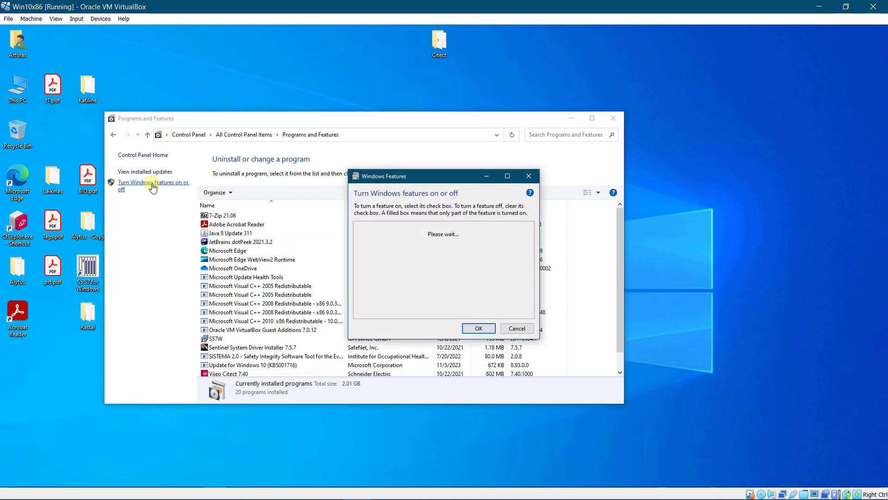
pyautogui.scroll(-2, 390, 278)
pyautogui.scroll(-3, 391, 278)
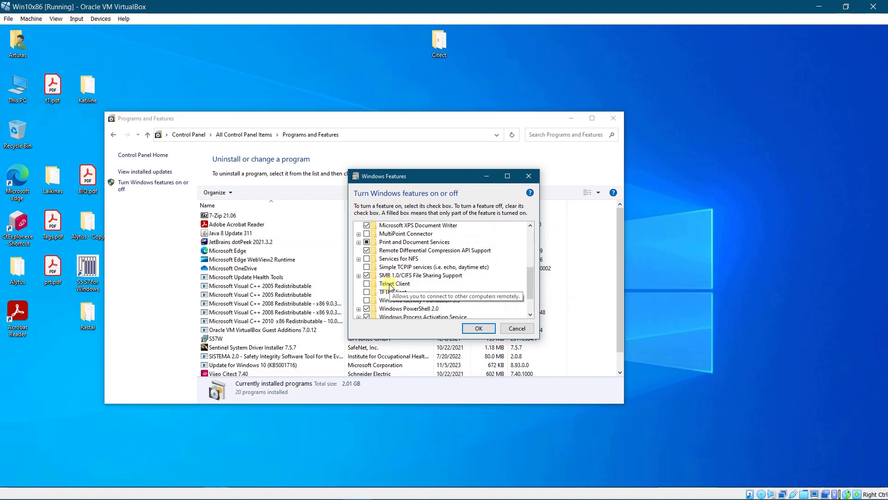
pyautogui.click(358, 275)
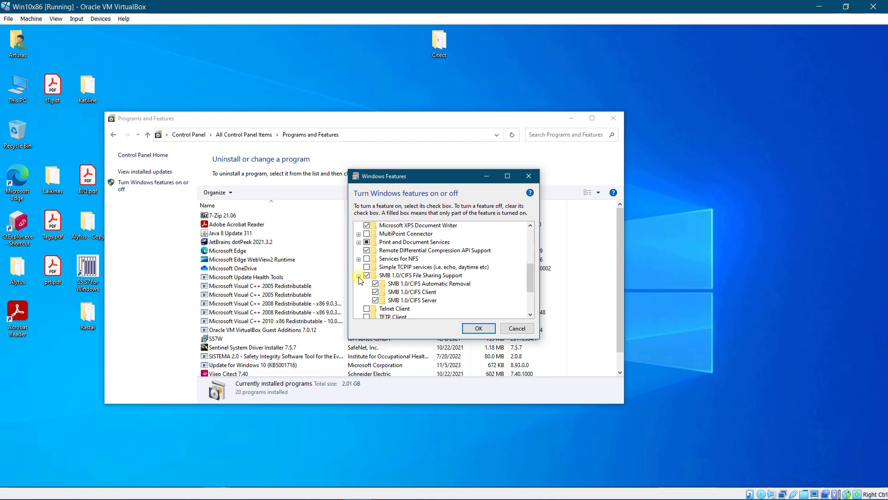
pyautogui.click(358, 276)
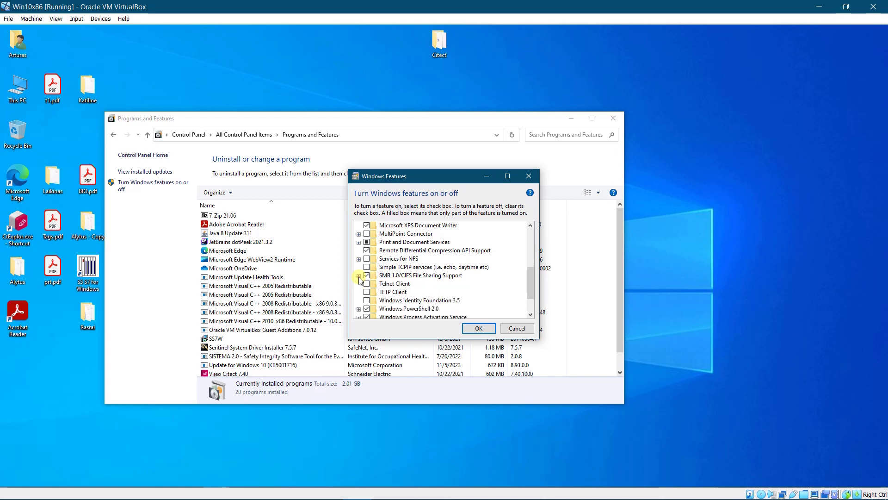
# Close Windows Features and Programs and Features, then open the HMI panel's Settings
pyautogui.click(481, 329)
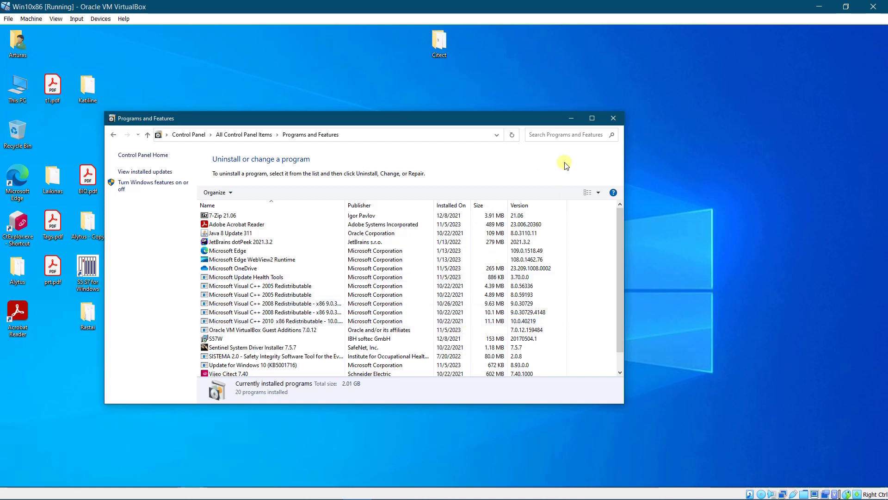
pyautogui.click(614, 118)
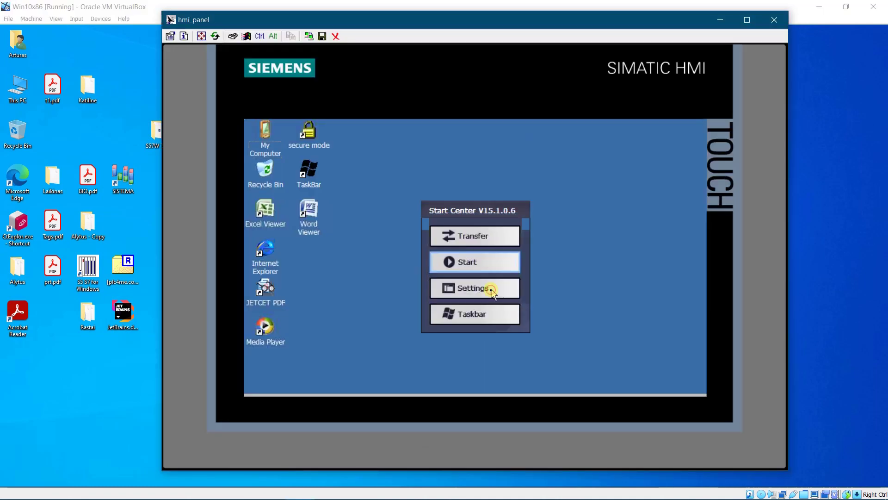
pyautogui.click(492, 291)
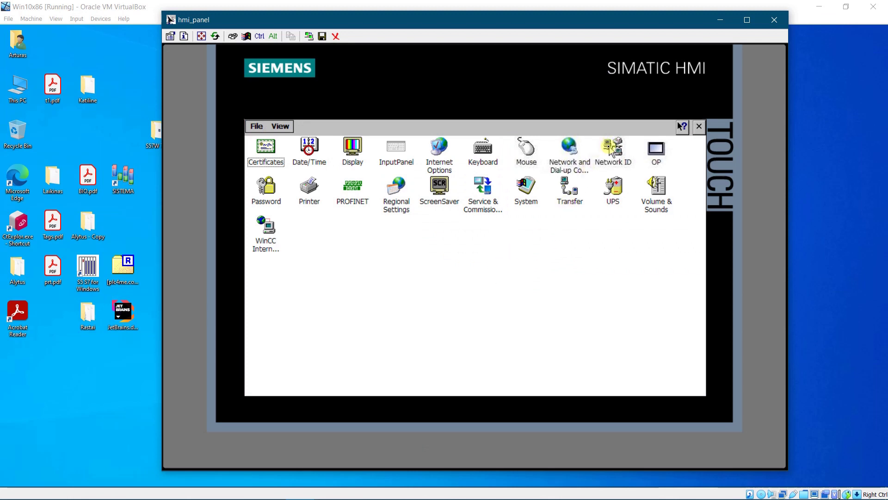
# Enter the HMi user name and account password in the panel's Network ID and confirm
pyautogui.doubleClick(612, 147)
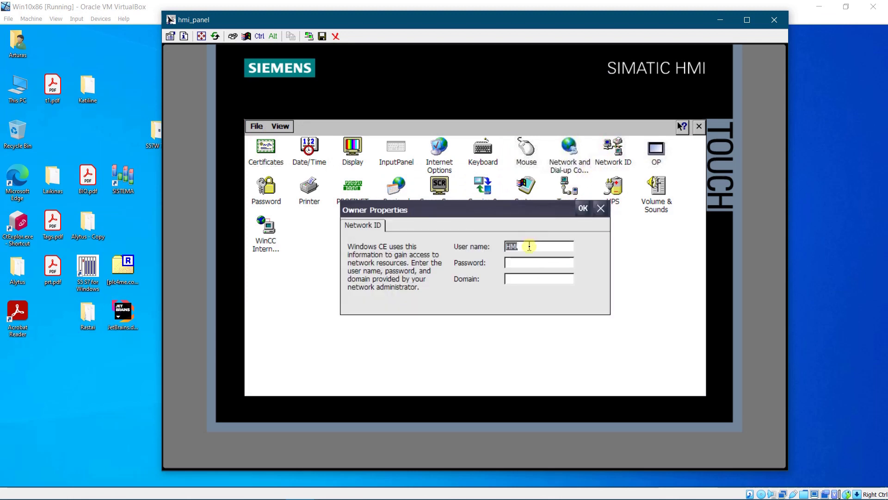
pyautogui.click(529, 246)
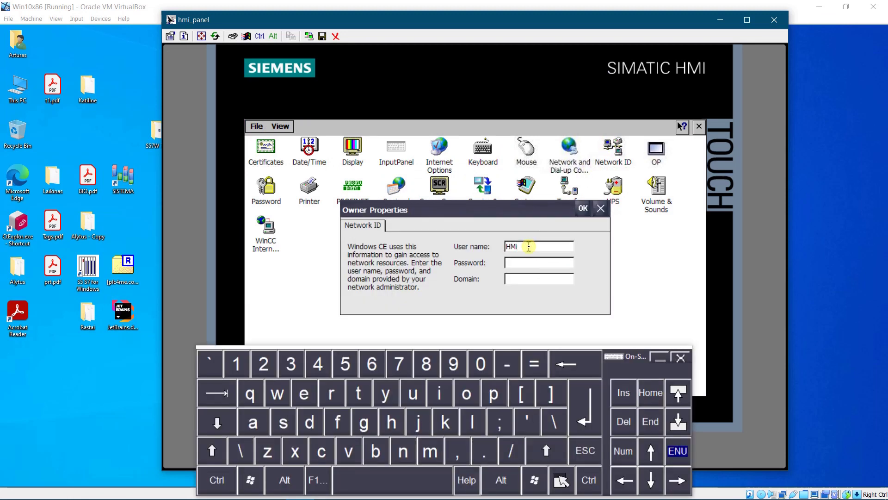
pyautogui.click(511, 262)
pyautogui.click(582, 208)
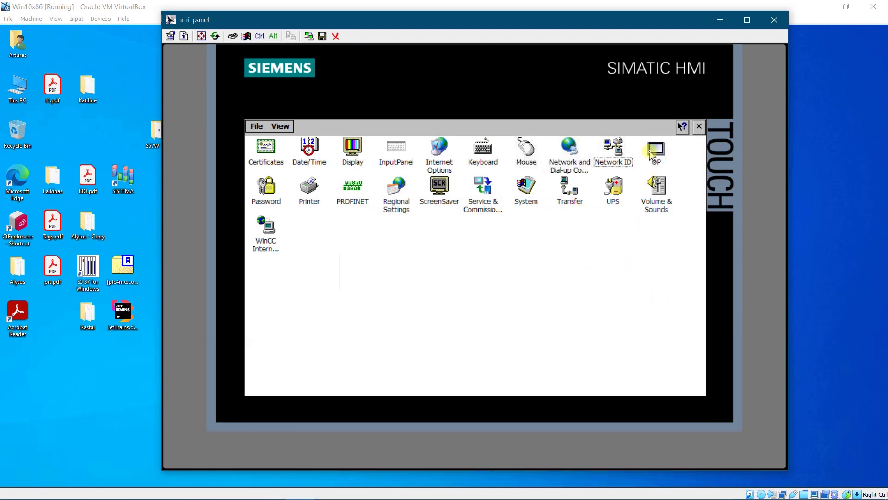
# Save the registry to flash from OP Properties' Persistent Storage, then close OP Properties
pyautogui.doubleClick(657, 153)
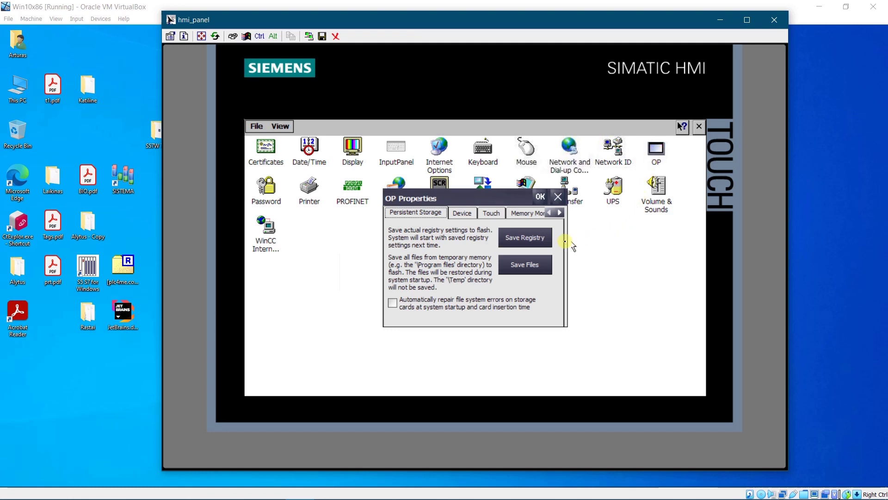
pyautogui.click(525, 238)
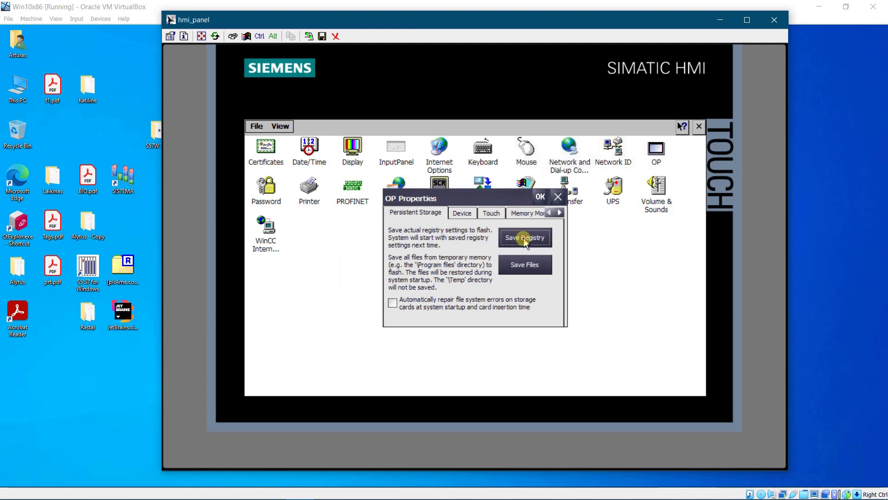
pyautogui.click(540, 197)
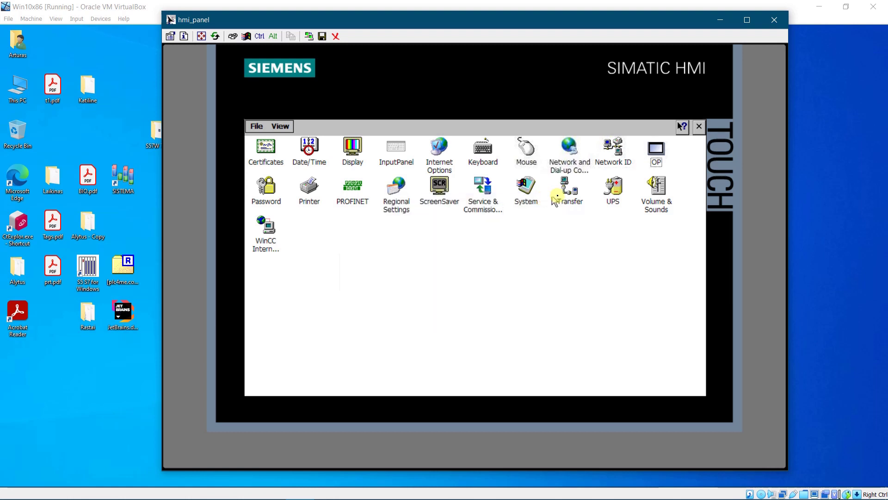
pyautogui.click(656, 162)
pyautogui.click(618, 216)
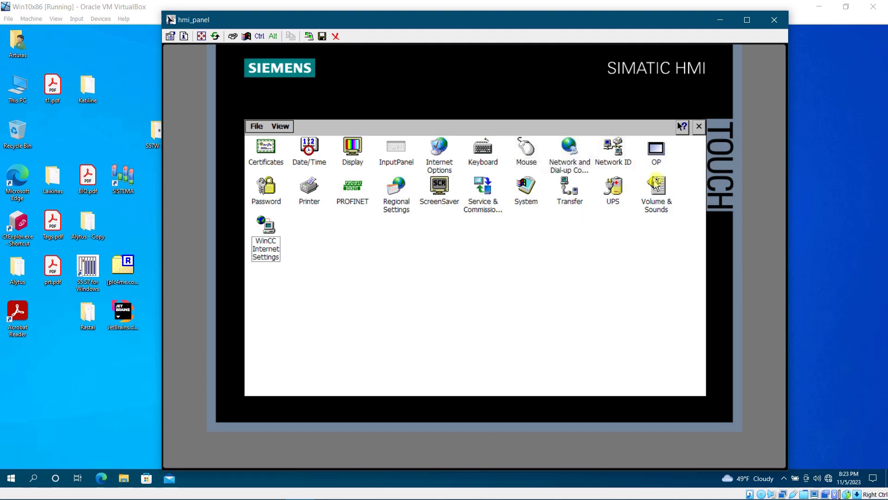
# Close the HMI Control Panel and launch the panel's command prompt by running 'cmd'
pyautogui.click(699, 126)
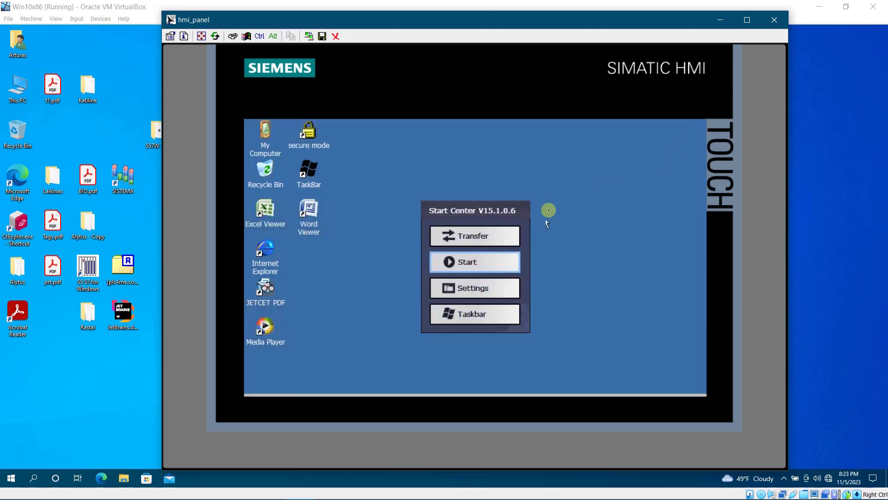
pyautogui.click(484, 315)
pyautogui.click(274, 375)
pyautogui.write('cmd')
pyautogui.click(450, 293)
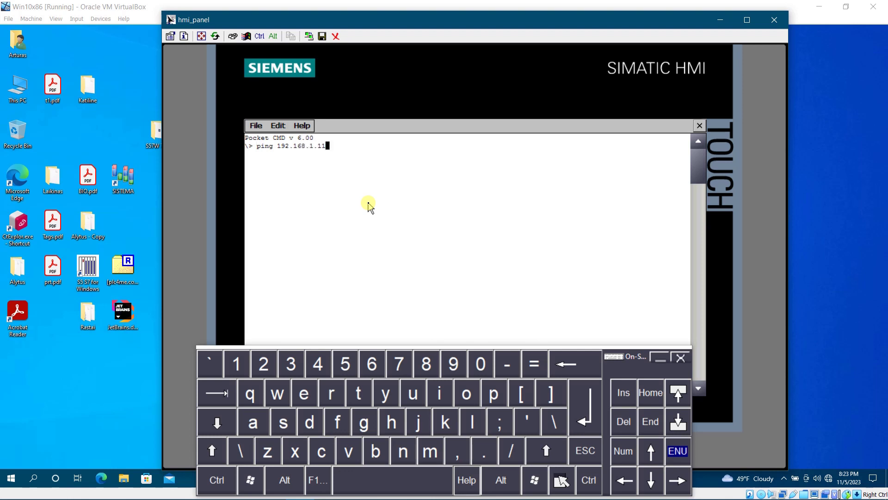
# Run 'ping 192.168.1.11' and confirm all four requests get replies
pyautogui.write('ping 192.168.1.11')
pyautogui.press('Return')
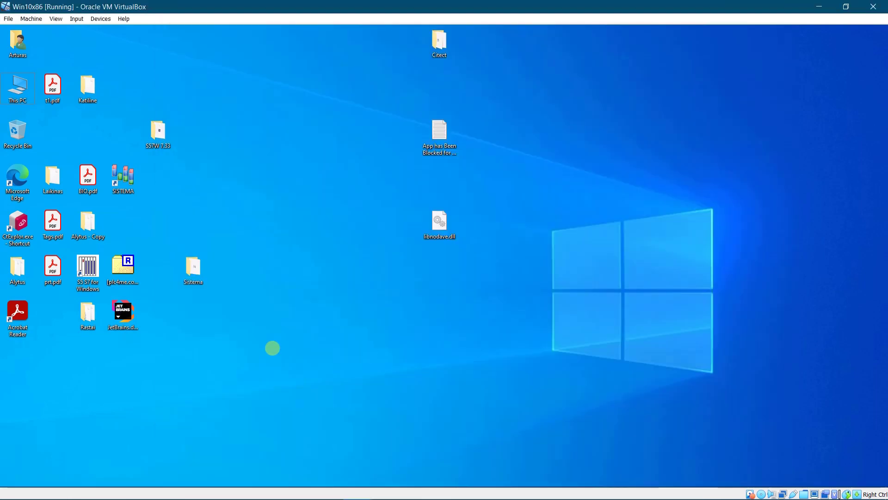
pyautogui.press('super')
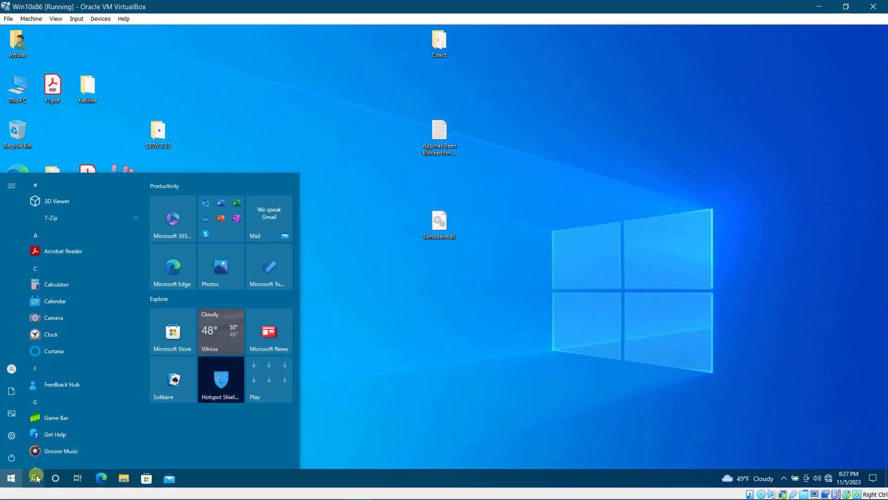
# Open Command Prompt and run 'ping 192.168.1.10', getting four replies with 0% loss
pyautogui.click(35, 478)
pyautogui.click(154, 298)
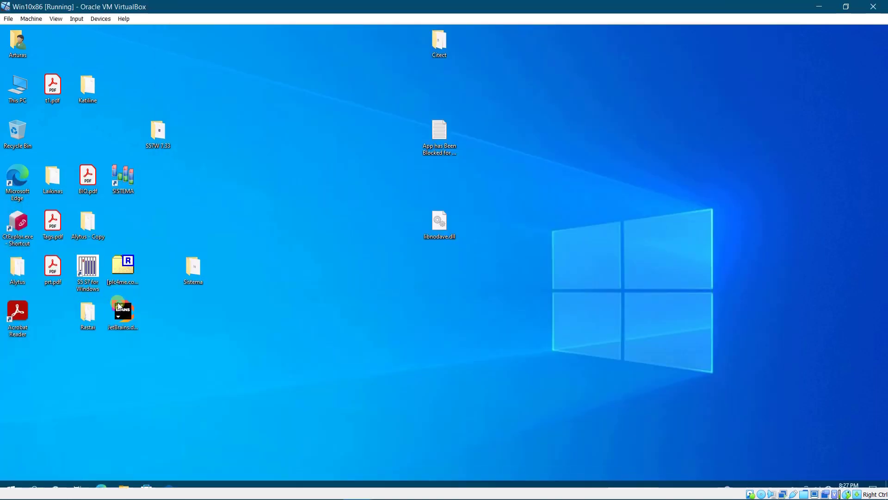
pyautogui.moveTo(240, 68); pyautogui.dragTo(346, 116)
pyautogui.write('ping 192.168.1.10')
pyautogui.press('Return')
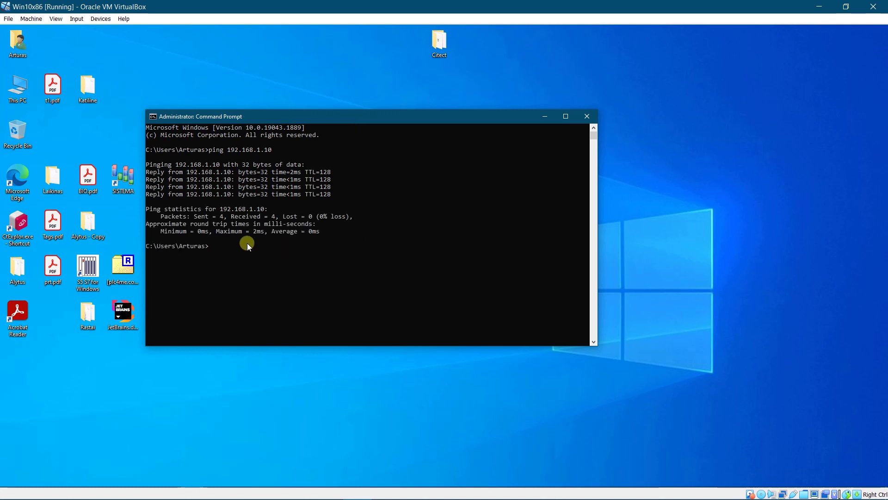
# Copy MyFile.txt and MyFile1.txt from the HMi - Copy folder on drive E:
pyautogui.doubleClick(17, 87)
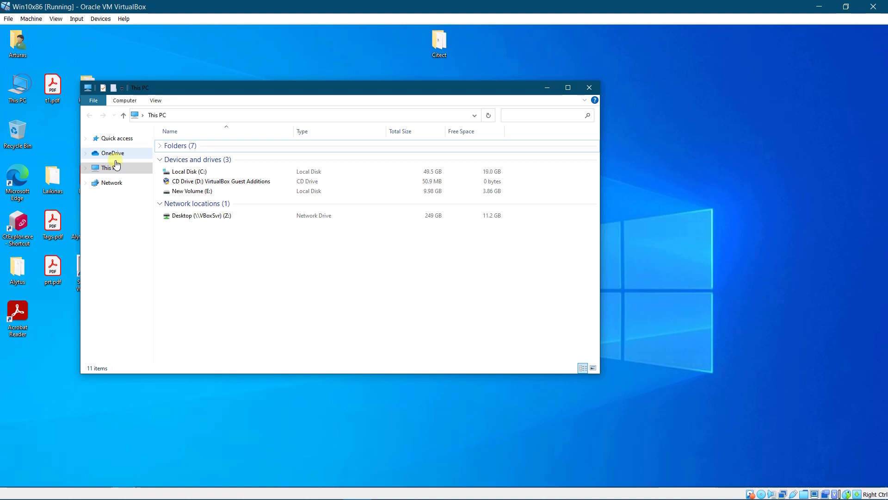
pyautogui.doubleClick(181, 191)
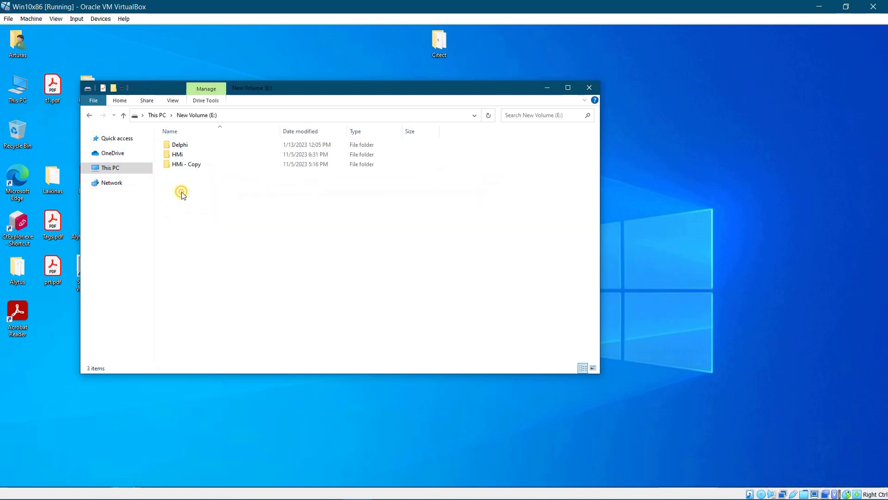
pyautogui.doubleClick(168, 164)
pyautogui.moveTo(201, 167); pyautogui.dragTo(170, 143)
pyautogui.rightClick(169, 148)
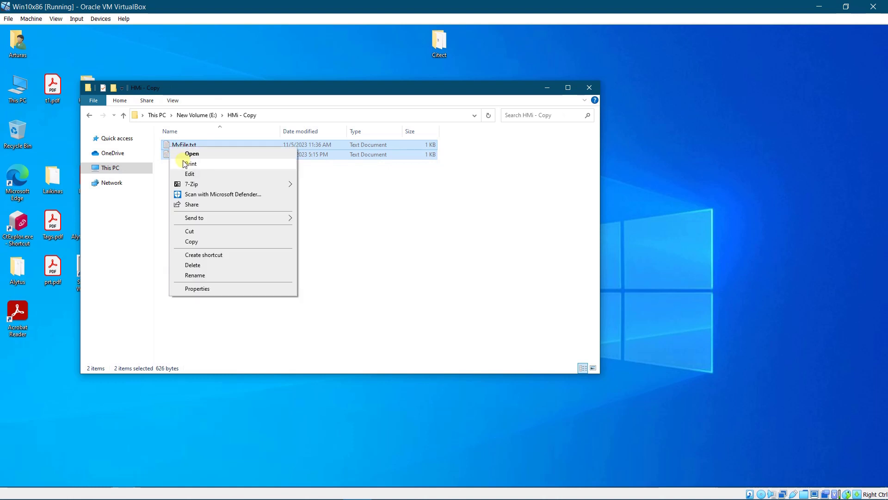
pyautogui.click(192, 241)
# Paste both text files into the shared HMi folder on drive E:, granting access, then close Explorer
pyautogui.click(199, 115)
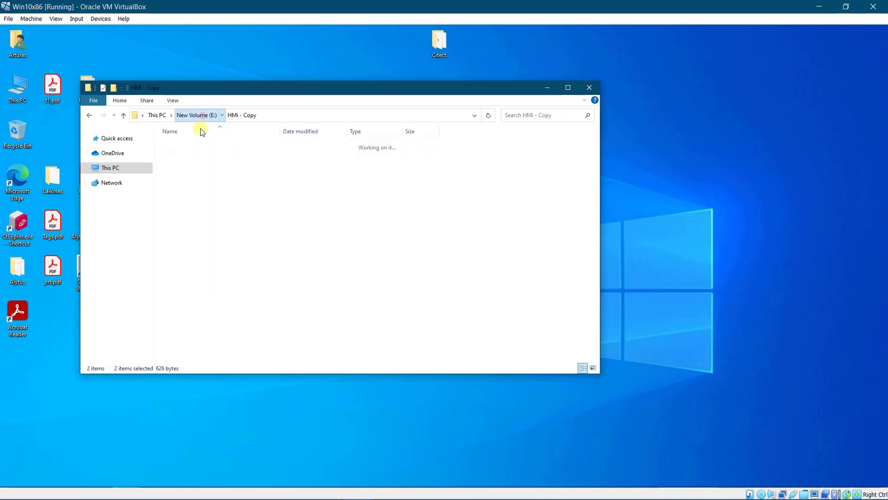
pyautogui.click(182, 156)
pyautogui.doubleClick(181, 156)
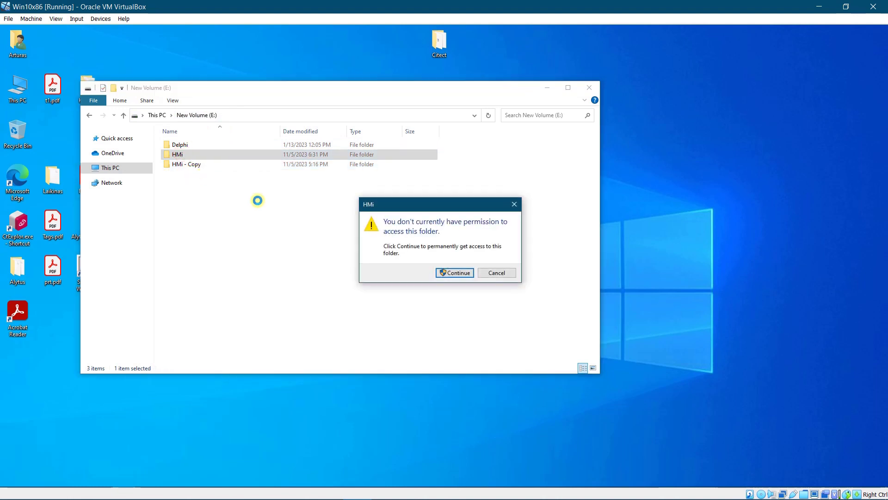
pyautogui.click(457, 273)
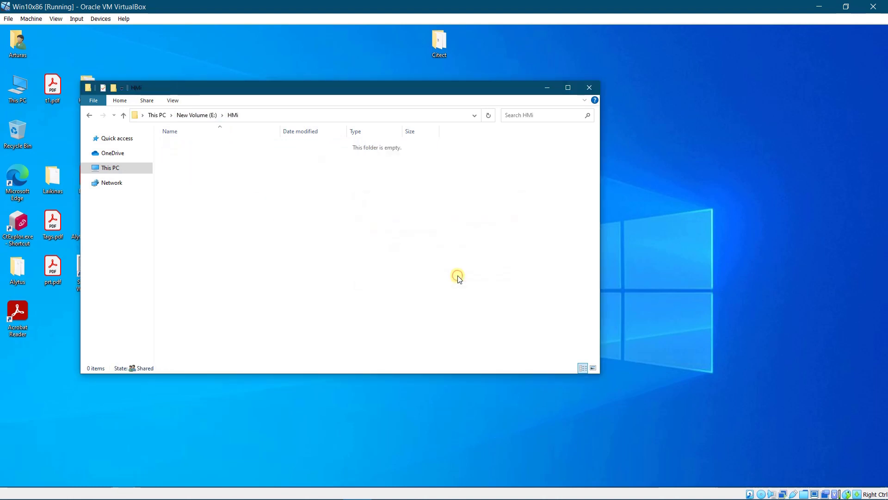
pyautogui.rightClick(205, 192)
pyautogui.click(228, 257)
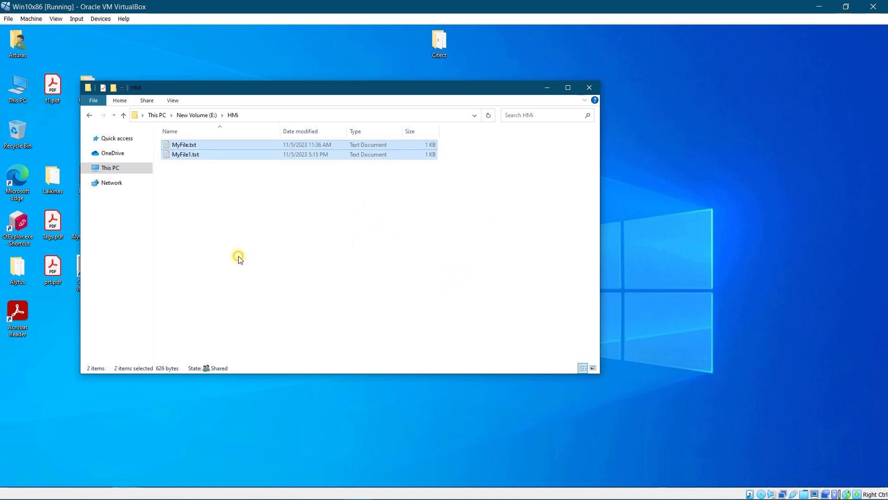
pyautogui.click(589, 88)
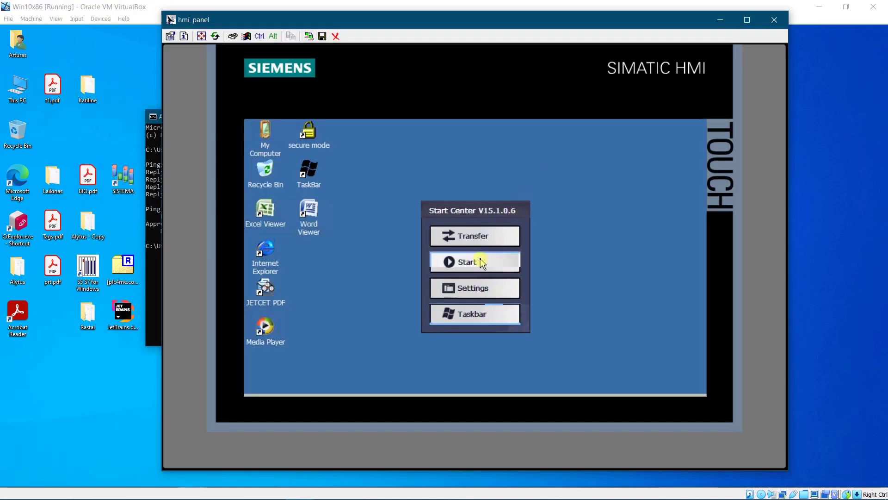
# Start the HMI runtime and go to the URL screen to enter a \computer\shared-folder path
pyautogui.click(481, 260)
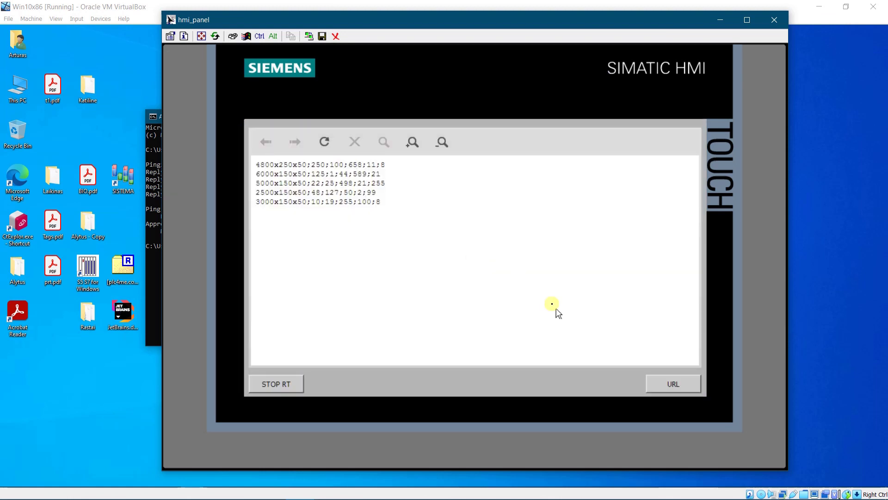
pyautogui.click(673, 384)
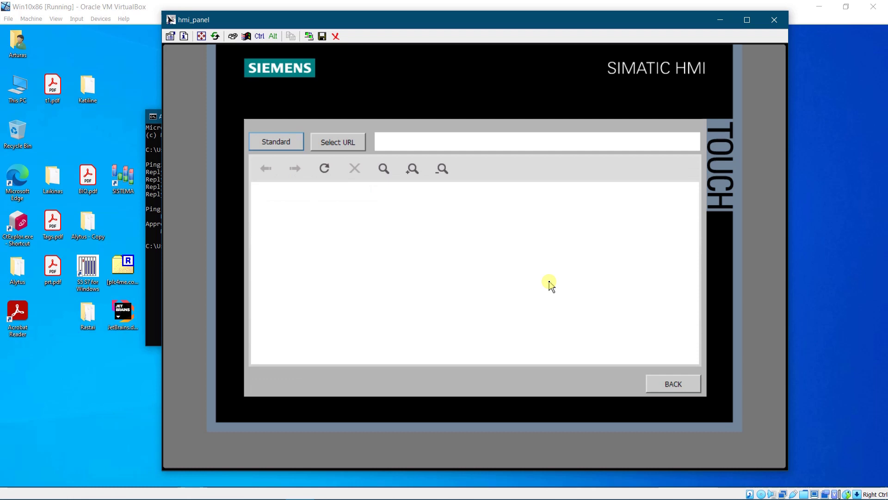
pyautogui.write('\\COMP')
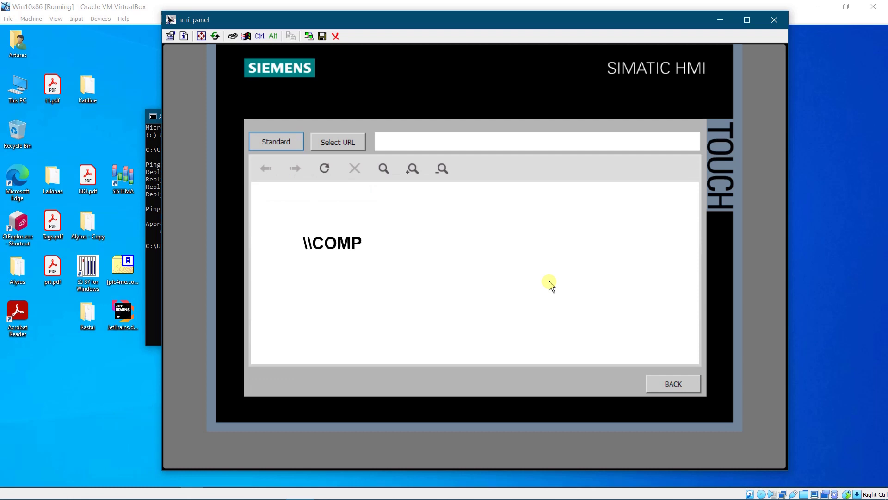
pyautogui.write('UTER NAME\\SH')
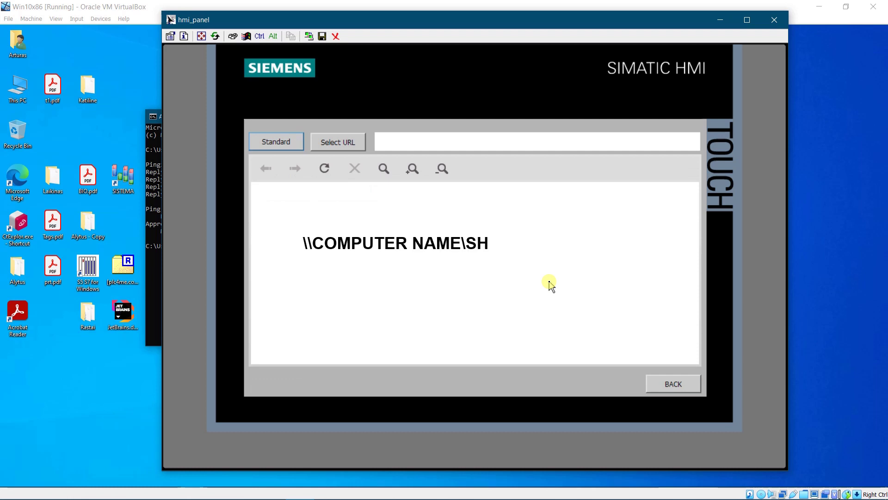
pyautogui.write('ARED FOLDER NAME')
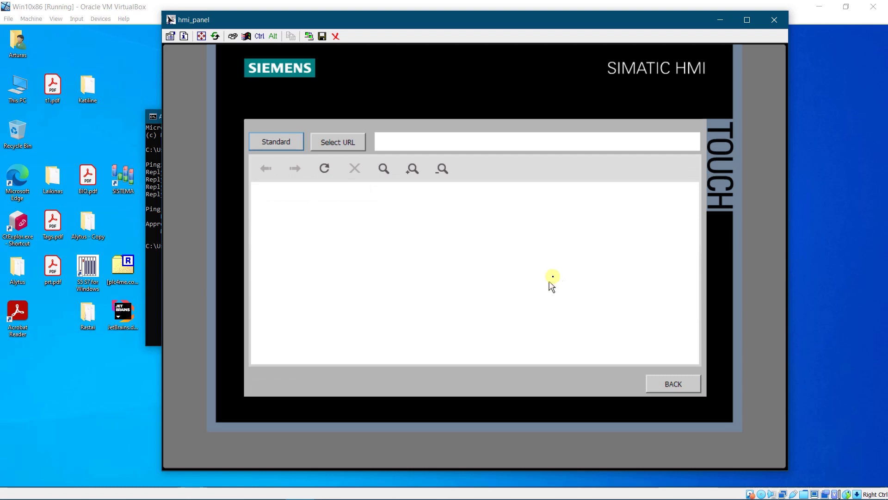
# Enter \\win10x86\hmi\myfile.txt as the URL and load it into the viewer
pyautogui.click(618, 145)
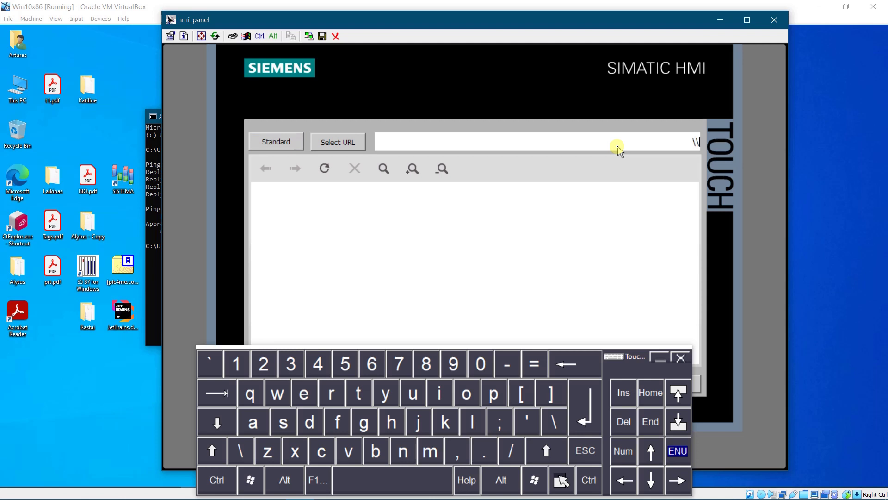
pyautogui.write('\\\\win10x86\\hmi\\myfi')
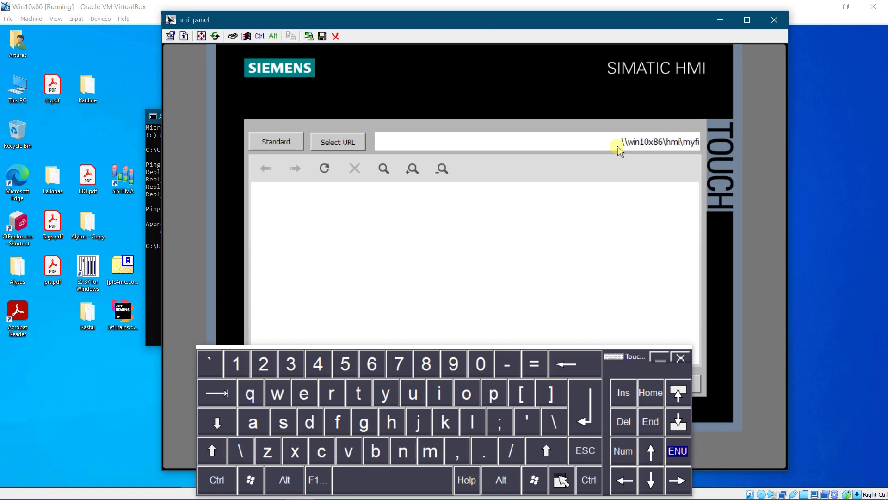
pyautogui.write('le.txt')
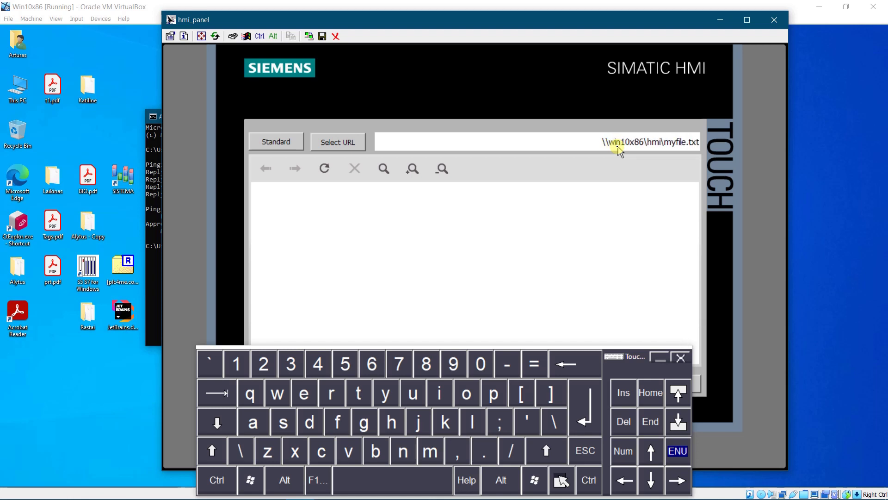
pyautogui.press('Return')
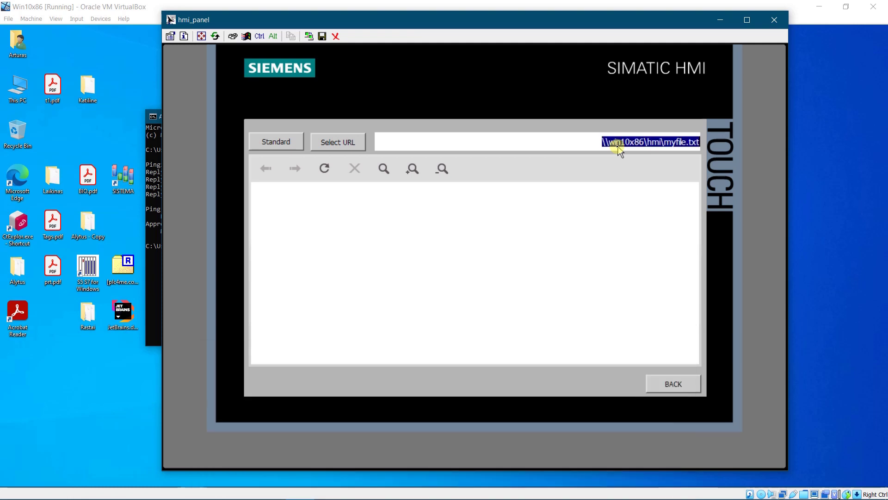
pyautogui.click(346, 141)
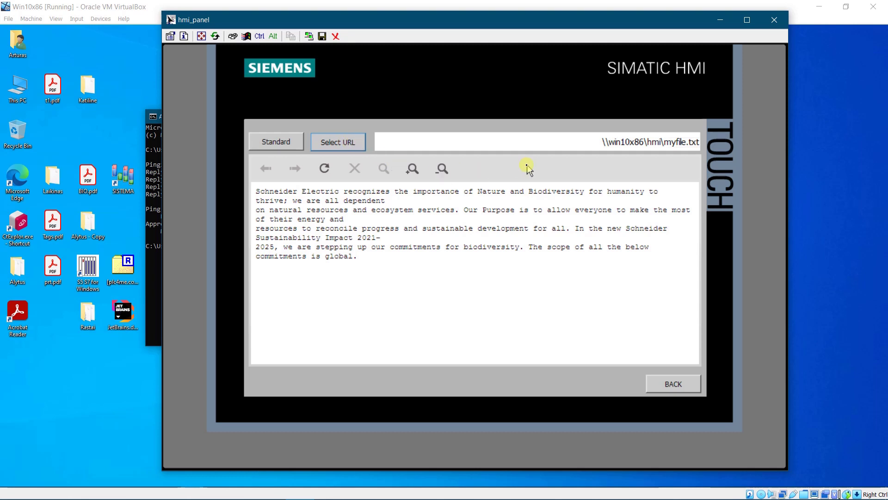
# Change the path to \\win10x86\hmi\myfile1.txt and load its numeric data lines
pyautogui.click(684, 145)
pyautogui.click(684, 144)
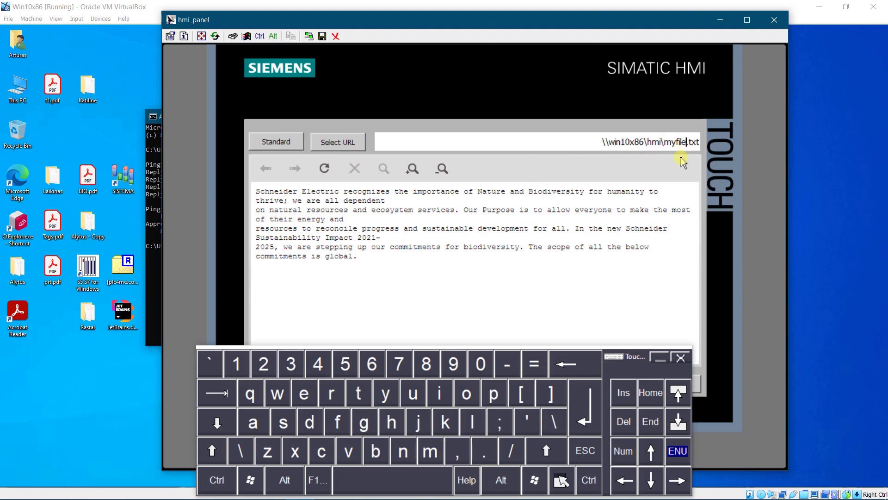
pyautogui.write('1')
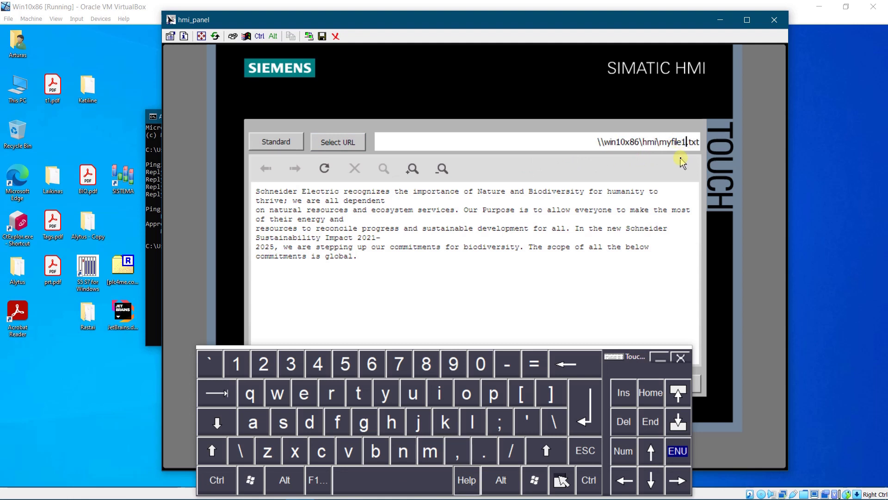
pyautogui.press('Return')
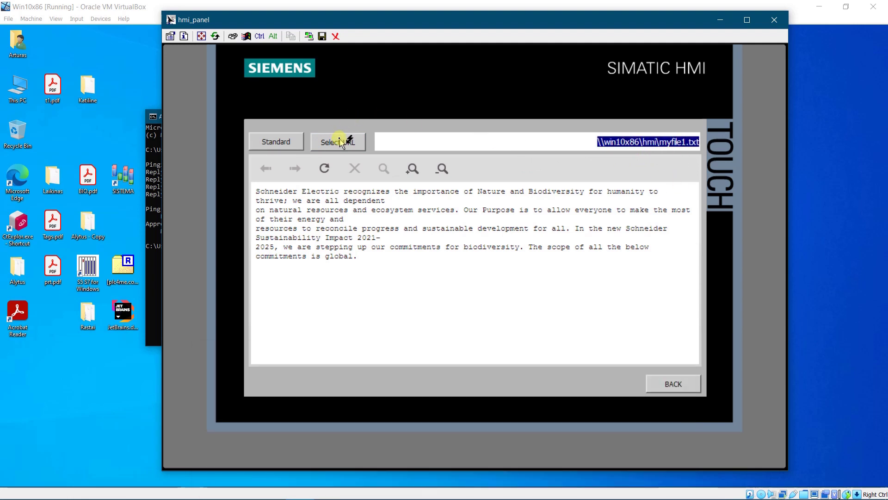
pyautogui.click(340, 141)
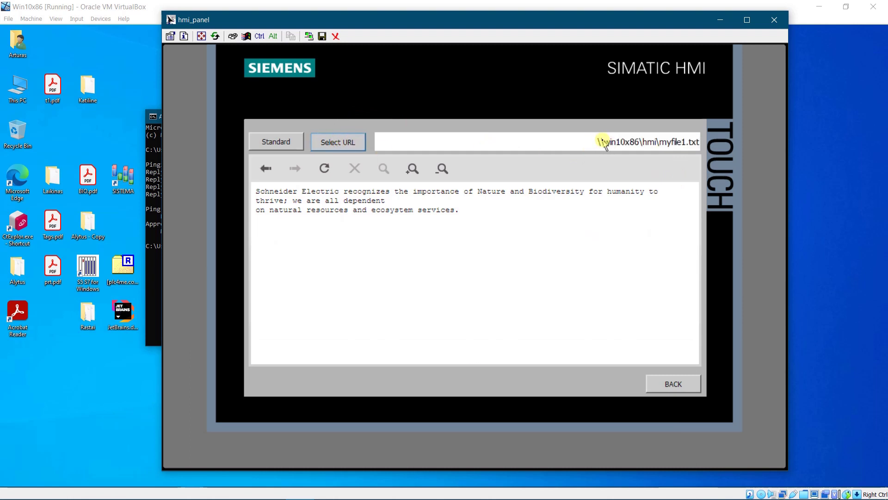
pyautogui.click(284, 141)
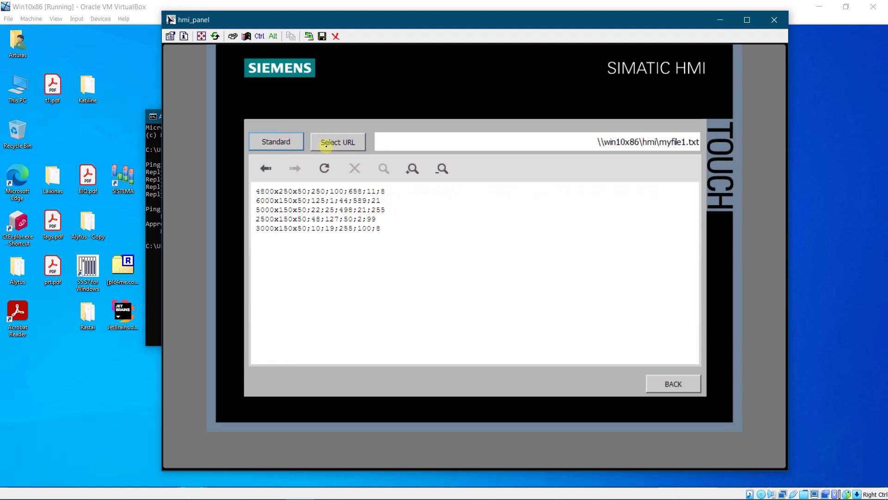
# Set the URL field back to \\win10x86\hmi\myfile.txt
pyautogui.click(686, 145)
pyautogui.click(686, 146)
pyautogui.press('Escape')
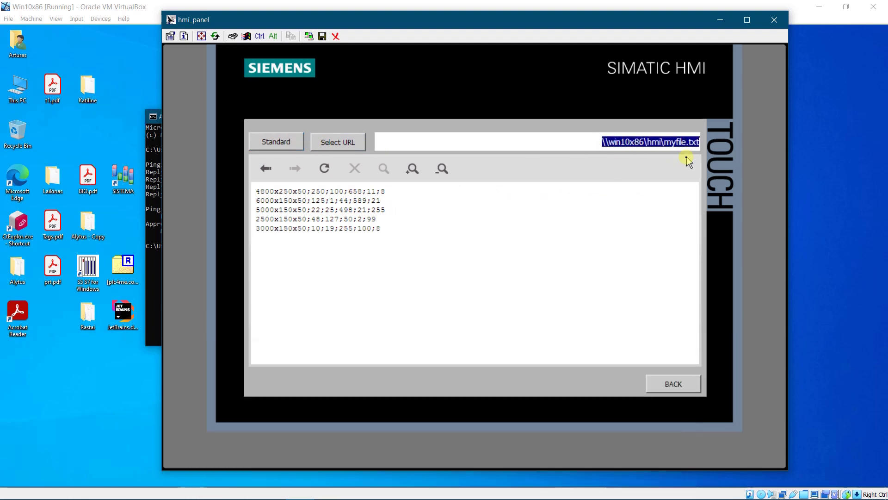